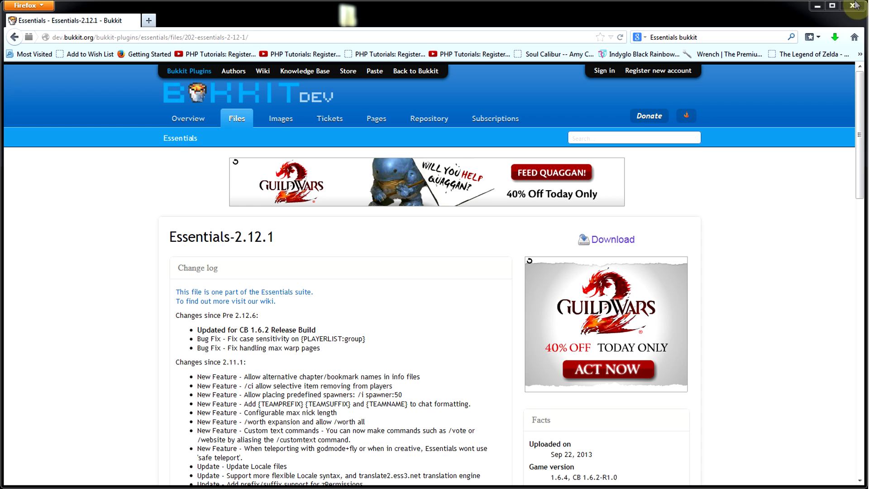
Bring up the downloaded Essentials.zip archive and minimize the browser window.
left_click(511, 82)
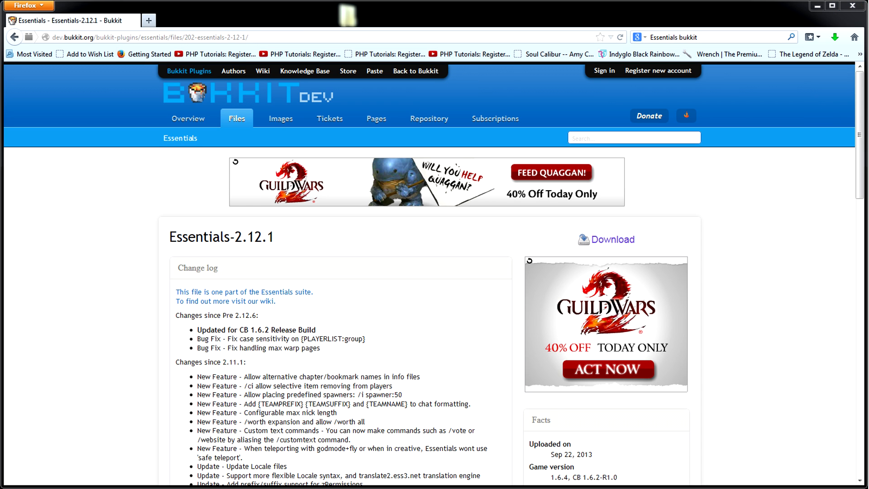
left_click_drag(322, 96, 454, 132)
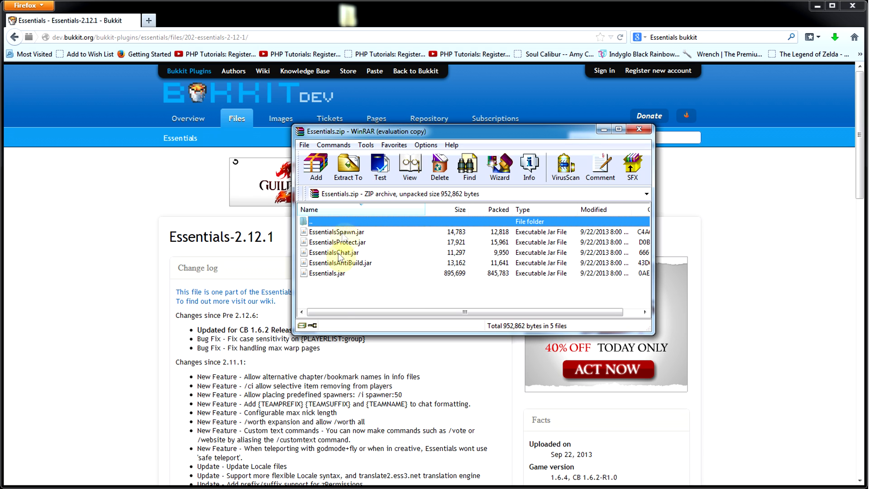
left_click(817, 5)
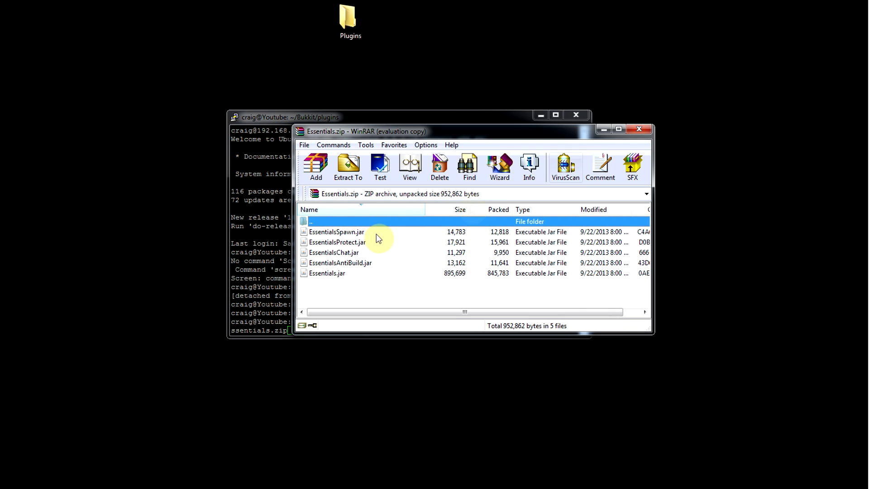
Select all five Essentials jar files in the archive and extract them into the desktop Plugins folder.
left_click(344, 232)
left_click(339, 275, "shift")
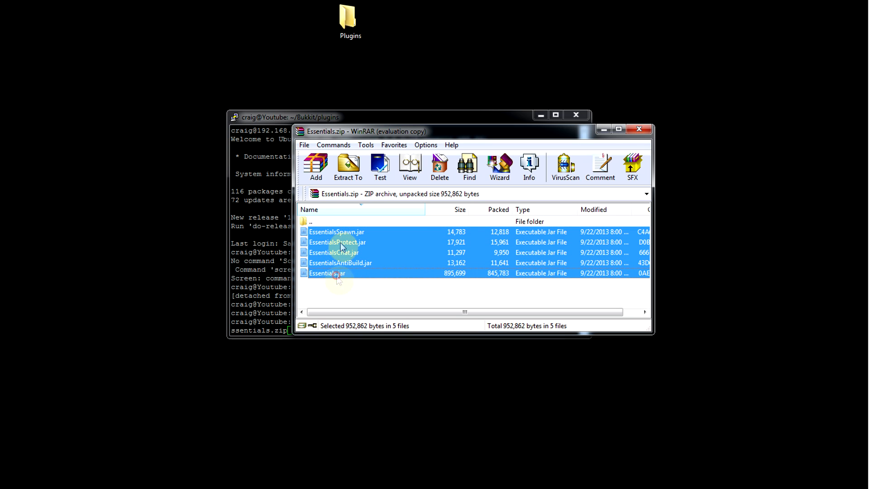
left_click_drag(344, 239, 352, 24)
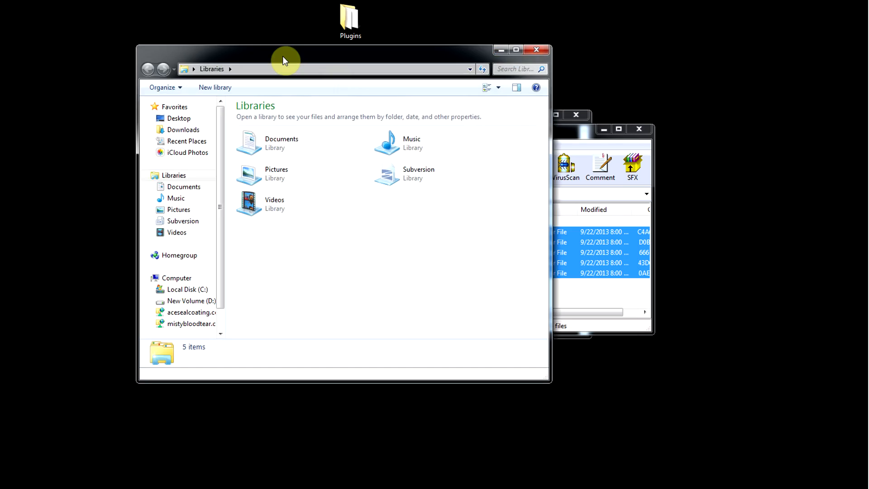
Open a file explorer window, connect to ftp://192.168.1.121/ and enter the FTP account password.
left_click_drag(285, 58, 203, 78)
left_click(195, 89)
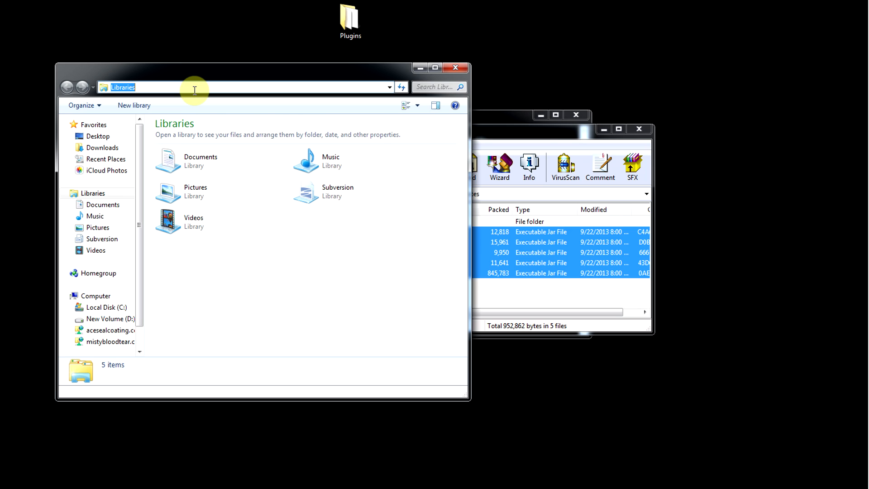
type("ftp://")
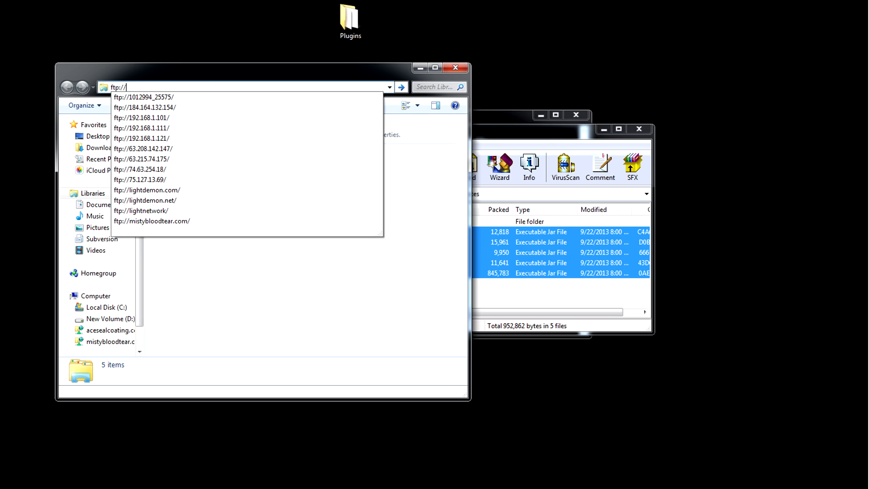
type("19")
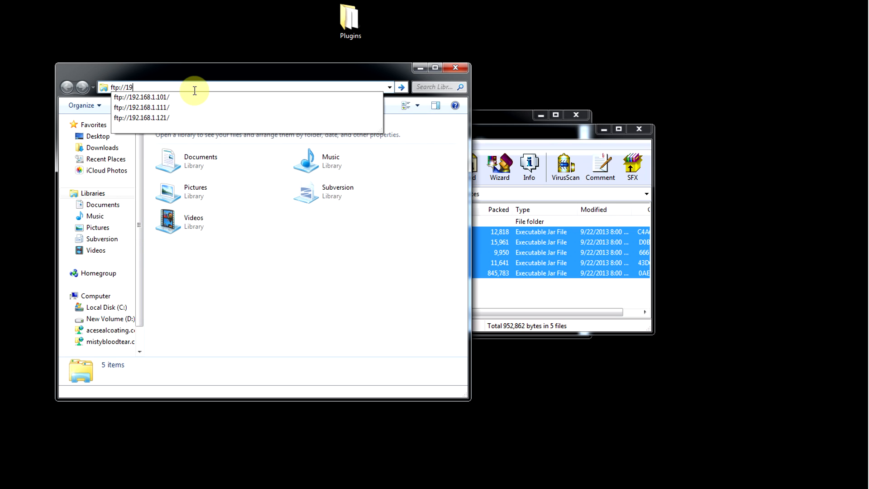
key("Down")
key("Down")
key("Down")
key("Return")
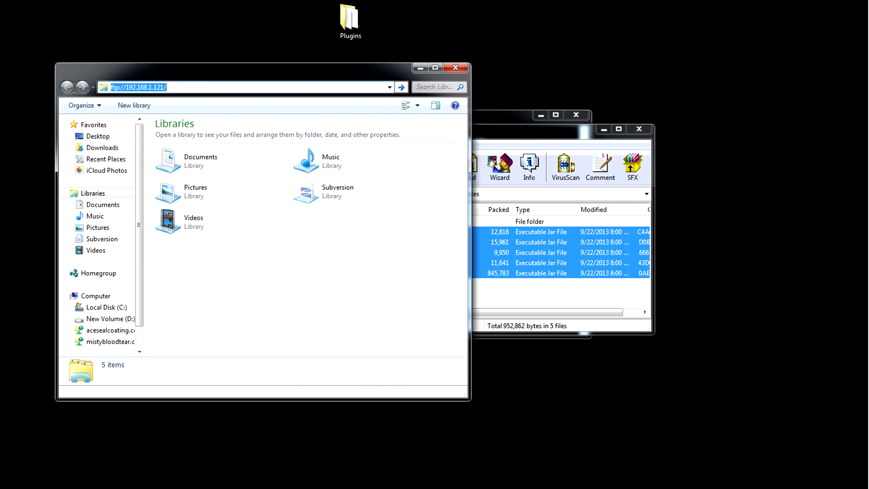
type("********")
key("Return")
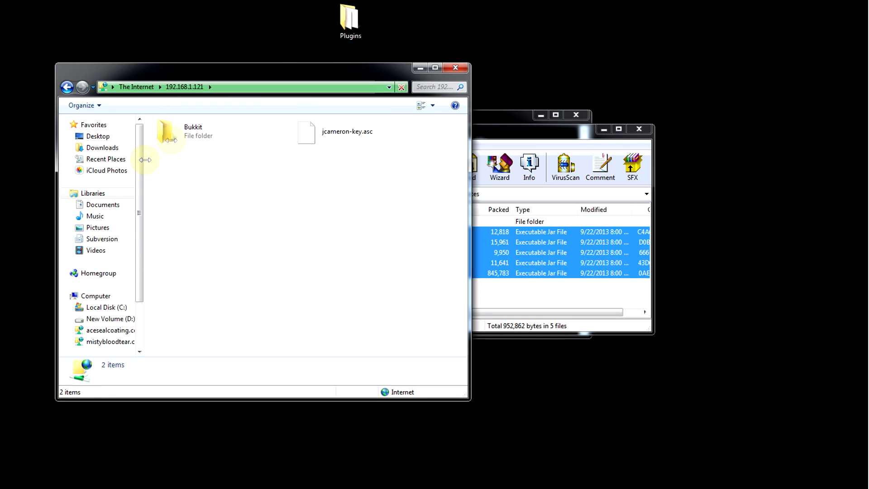
Open the Bukkit folder and then its plugins folder on the FTP server.
double_click(206, 131)
left_click(207, 133)
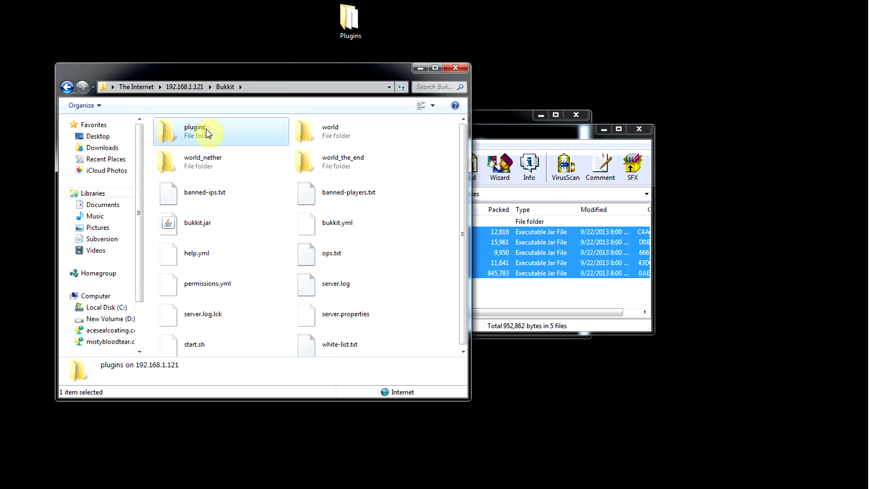
double_click(207, 132)
Copy the five Essentials jar files from the desktop Plugins folder into the server's plugins folder and close both folder windows.
double_click(349, 19)
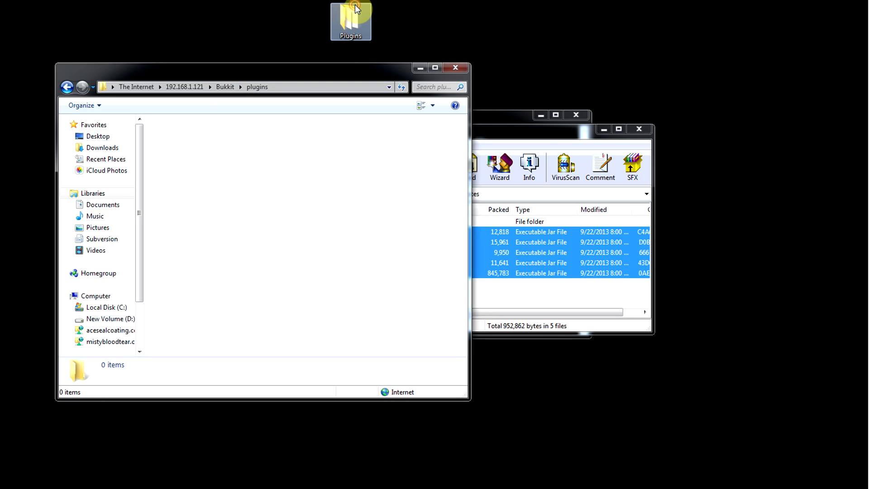
left_click_drag(339, 87, 695, 81)
left_click_drag(591, 269, 199, 204)
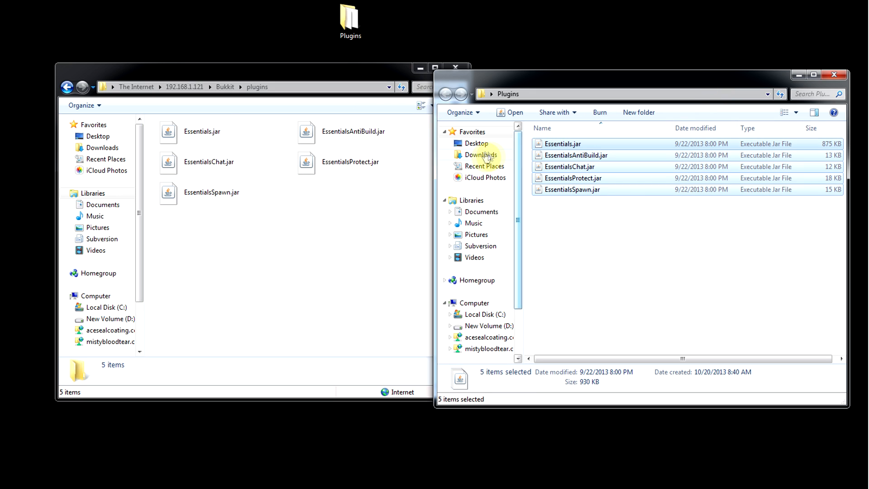
left_click(452, 68)
left_click(834, 75)
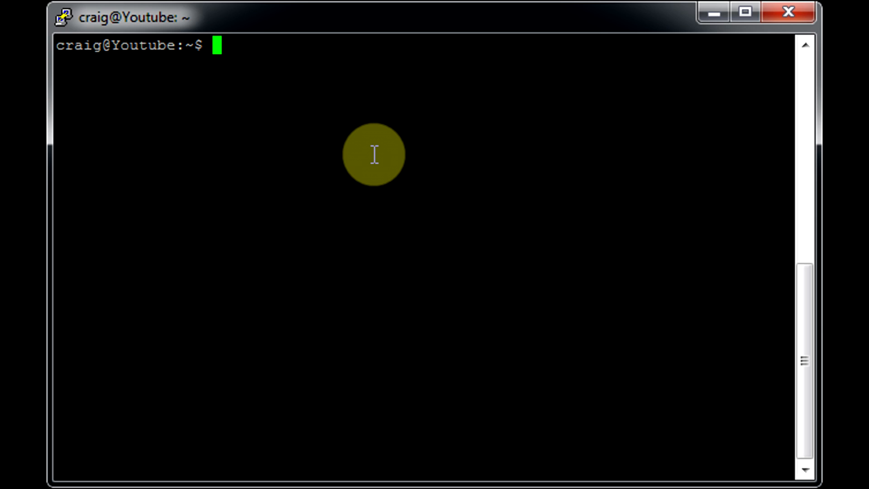
Change into the Bukkit/plugins directory in the terminal and list its files.
type("cd")
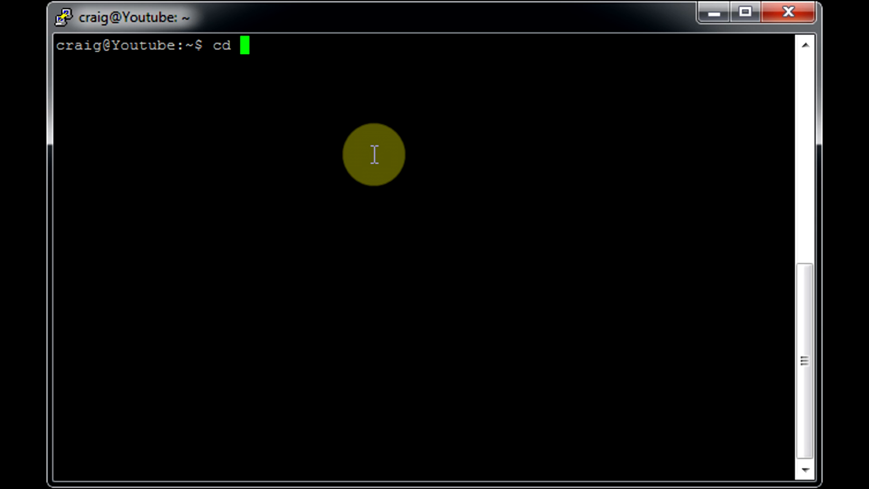
type(" B")
key("Tab")
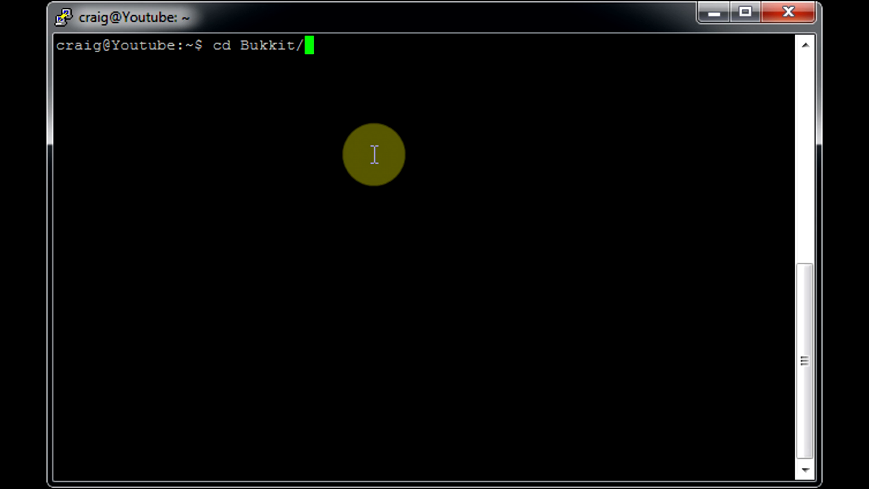
type("p")
key("Tab")
key("Return")
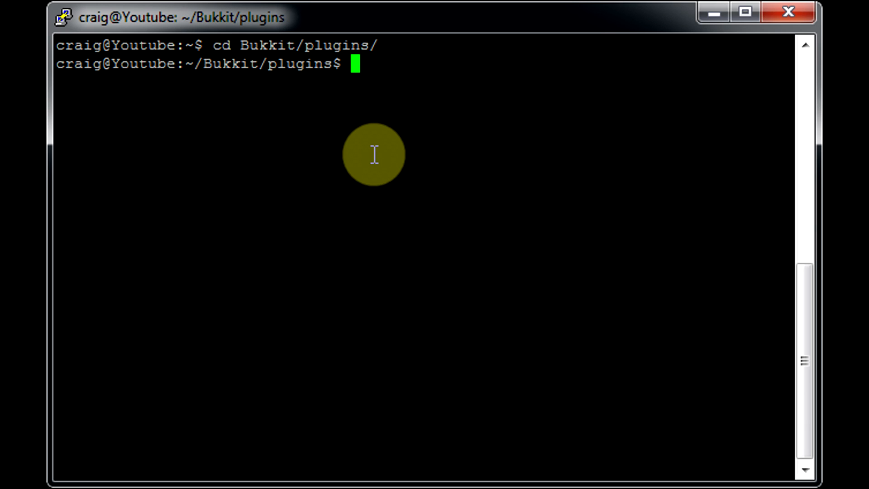
type("ls")
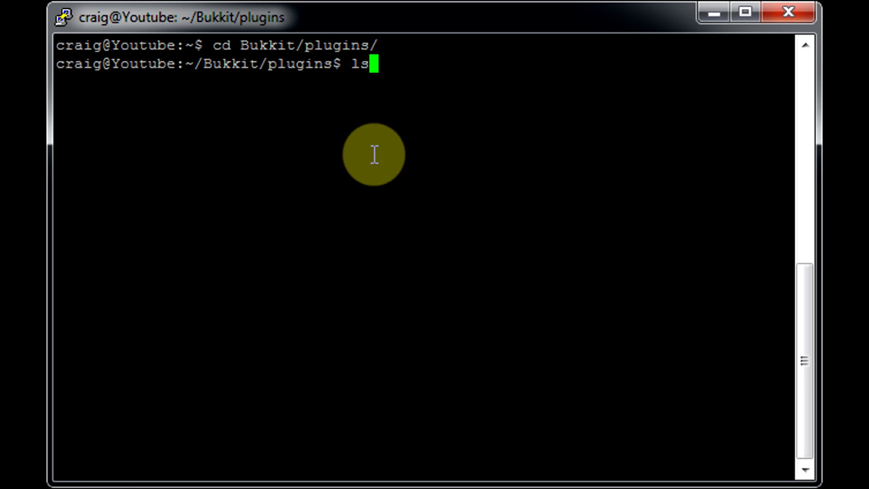
key("Return")
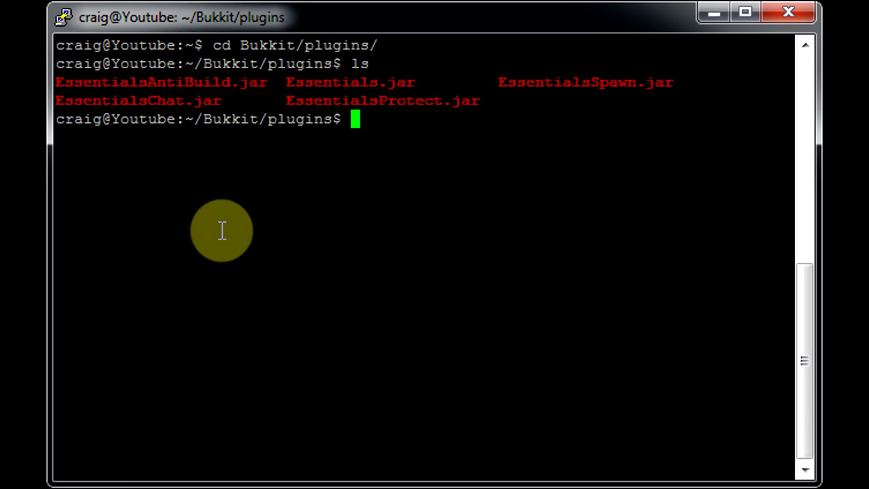
Reattach to the running server's screen session with screen -r Bukkit.
left_click(221, 231)
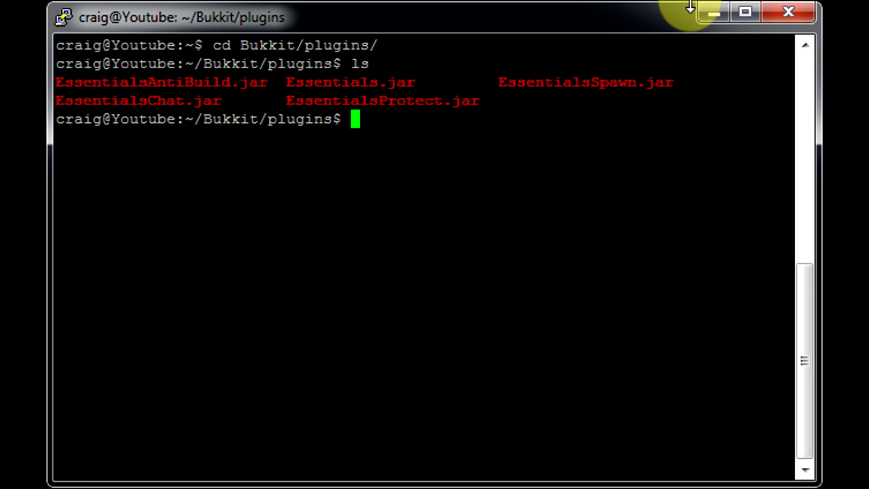
type("sc")
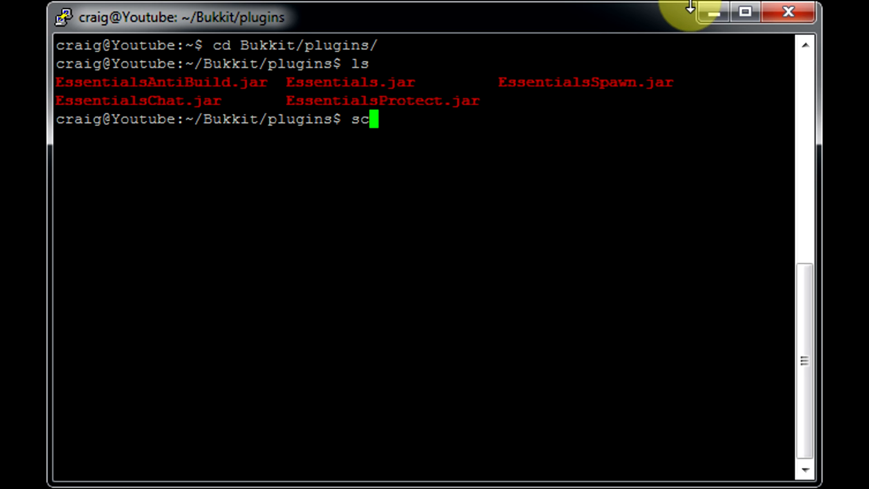
type("reen -R")
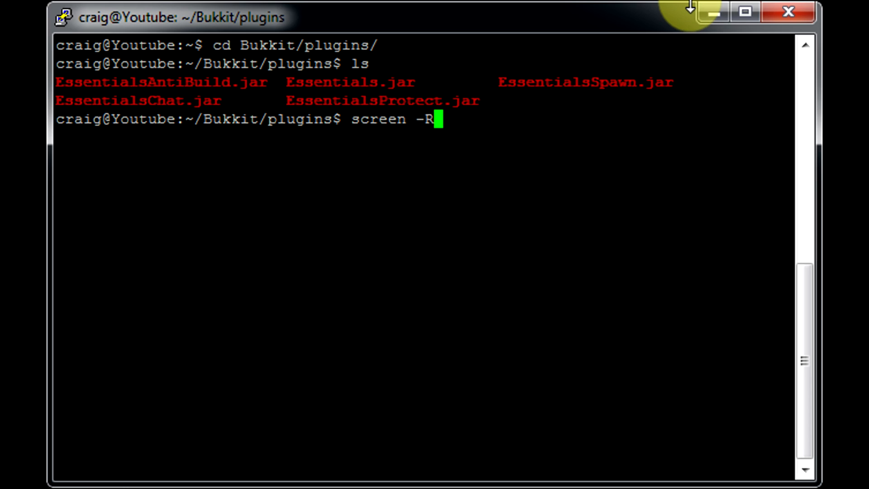
key("BackSpace")
type("r ")
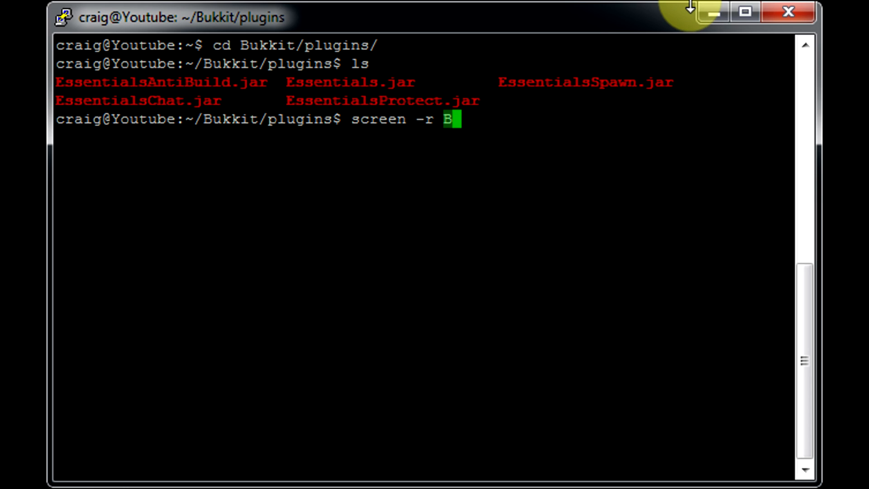
type("Bukkit")
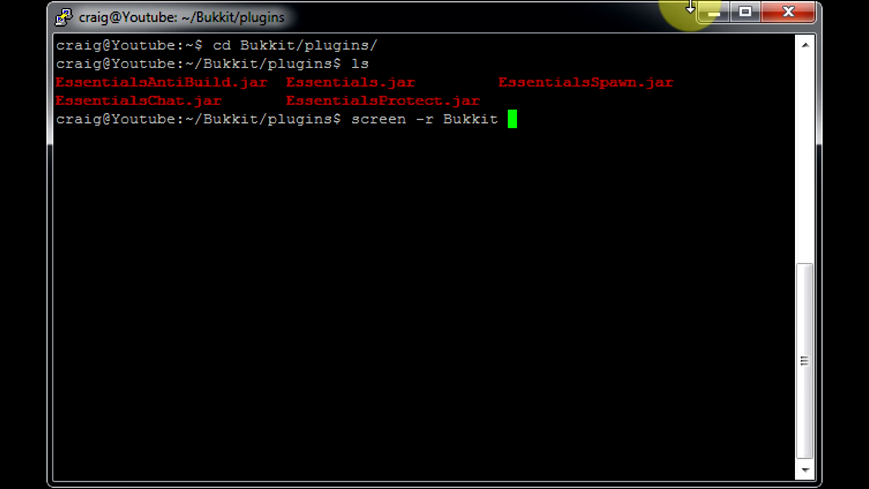
key("Return")
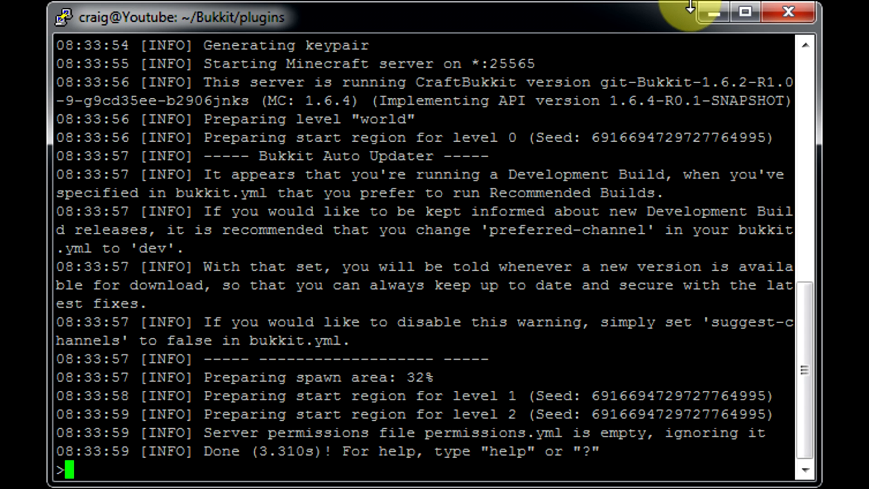
Stop the Minecraft server with the stop command.
type("stop")
key("Return")
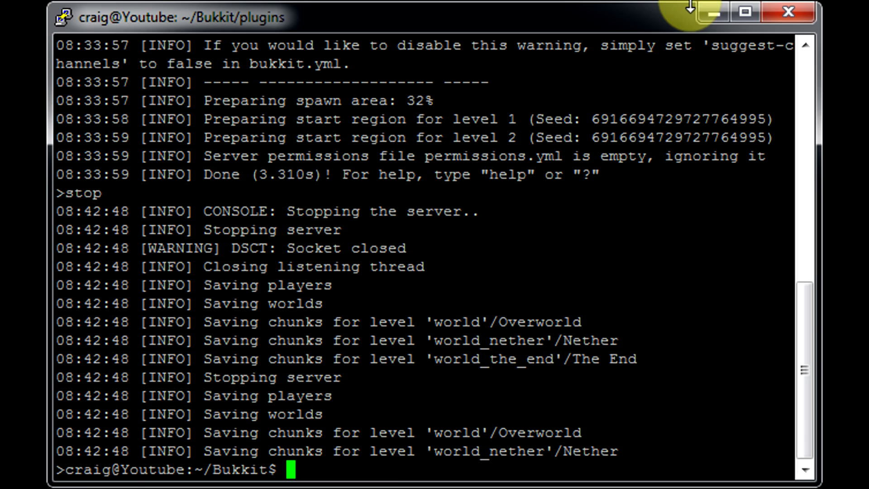
Start the server again by rerunning ./start.sh from the command history.
key("Up")
key("Up")
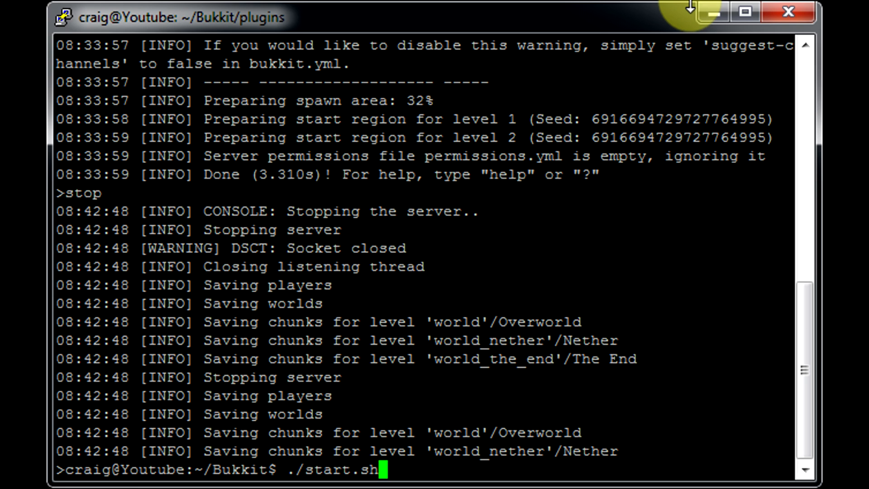
key("Return")
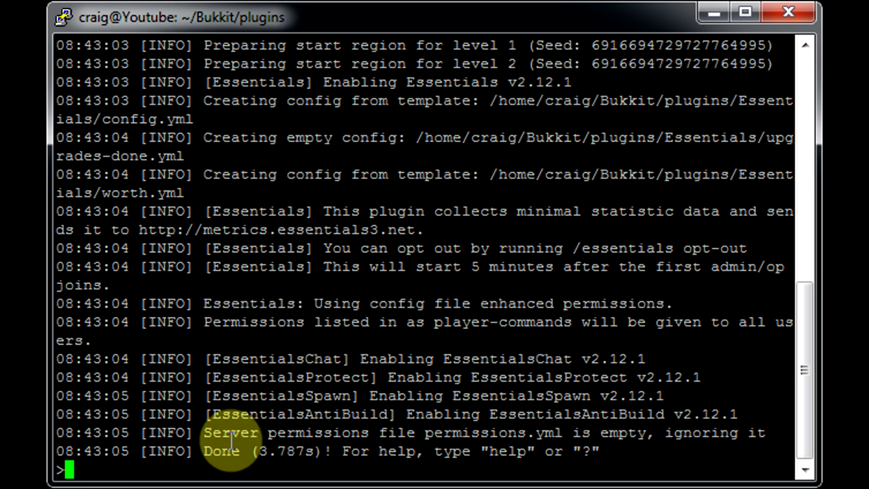
Detach from the screen session and list the plugins directory.
key("ctrl+a")
key("d")
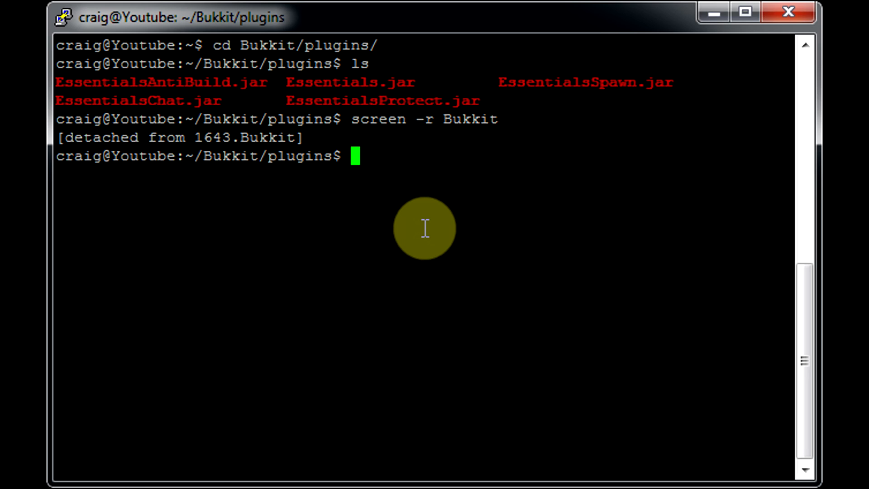
type("ls")
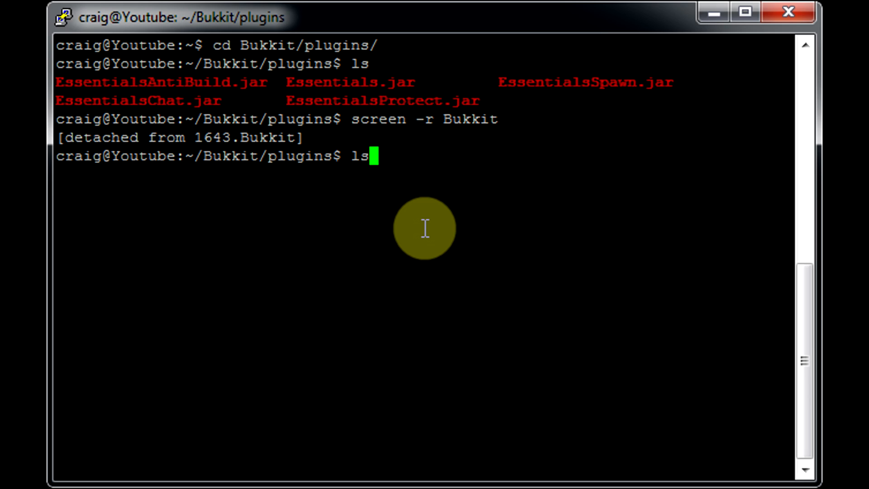
key("Return")
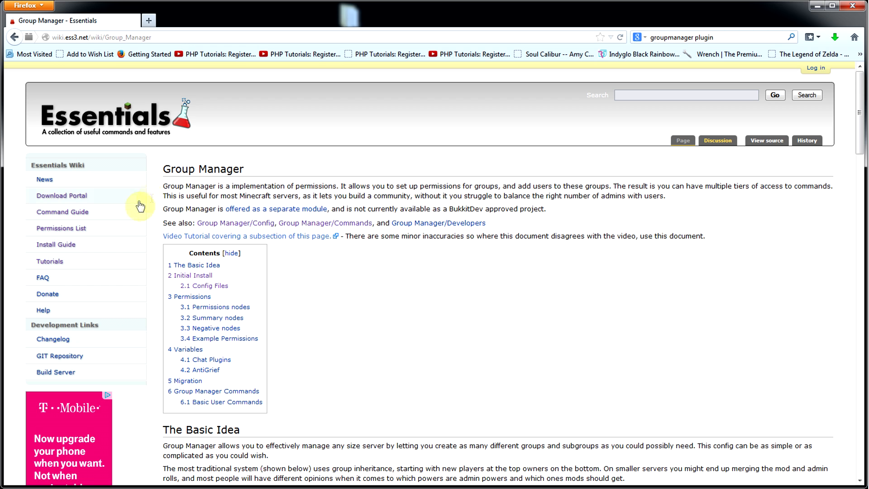
Download the Group Manager zip from the Essentials wiki, open it in WinRAR, and extract EssentialsGroupManager.jar into the local Plugins folder.
left_click(193, 276)
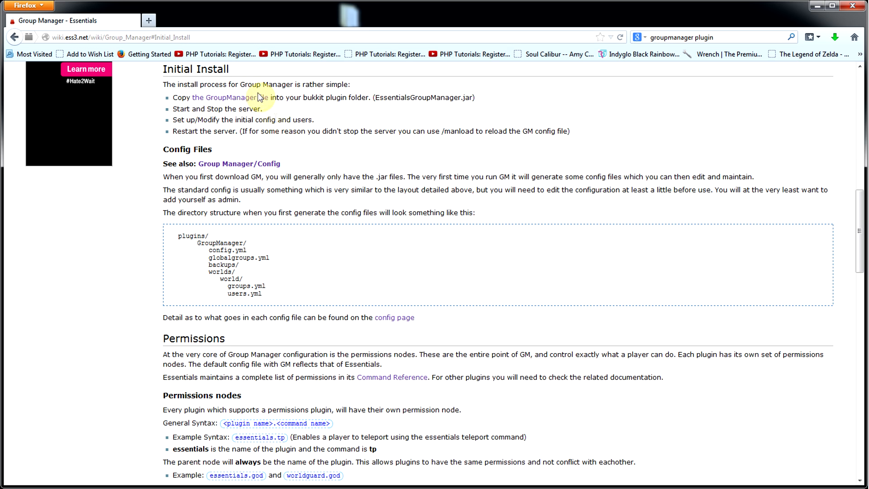
left_click(239, 101)
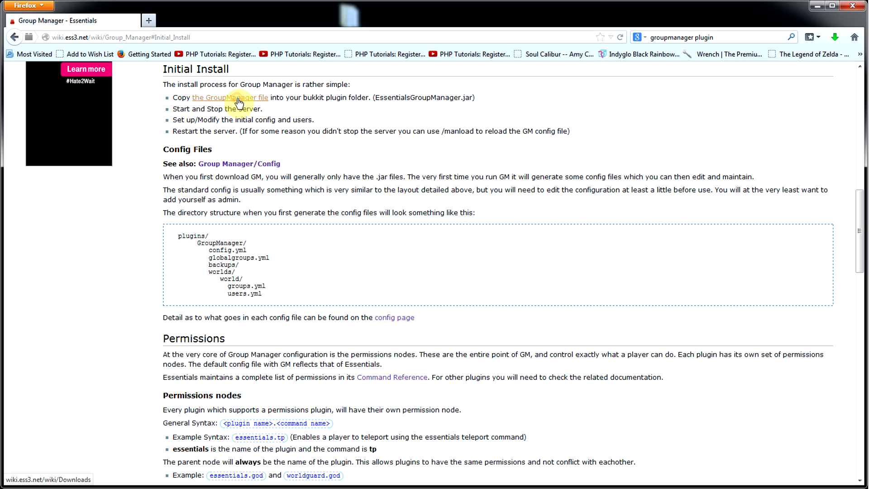
scroll(298, 324, "down", 5)
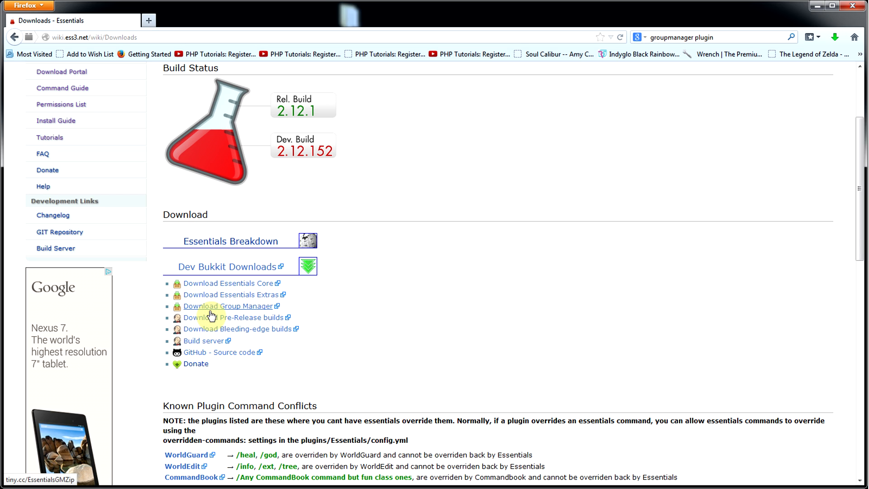
left_click(246, 307)
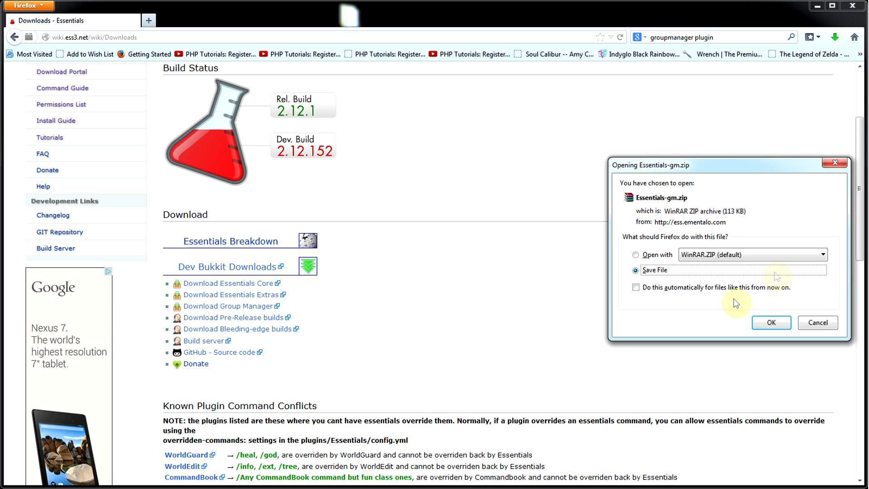
left_click(647, 254)
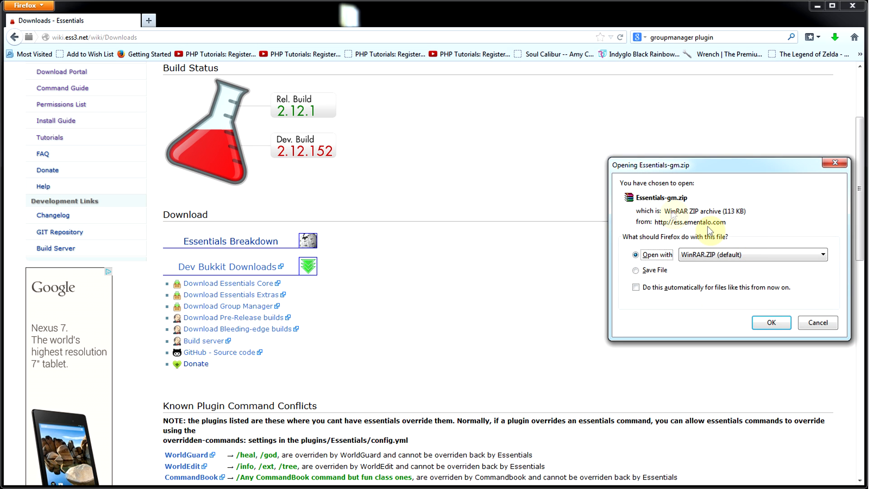
left_click(770, 323)
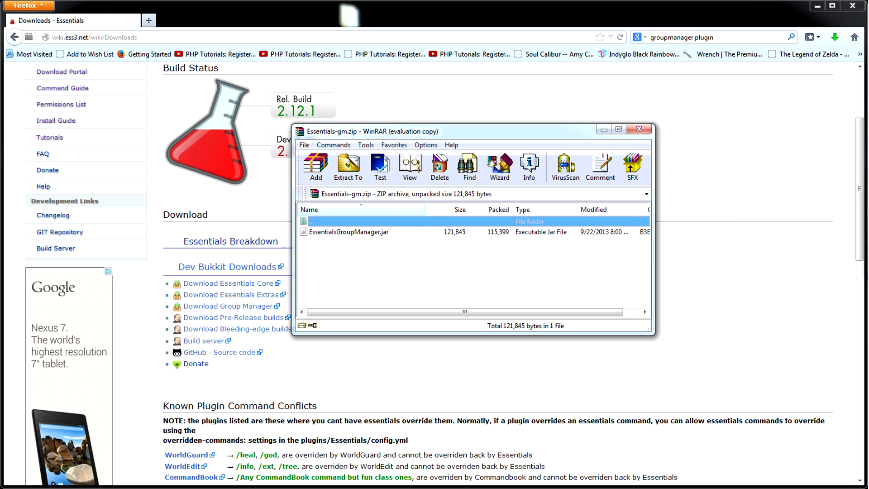
left_click(821, 7)
left_click_drag(339, 231, 344, 9)
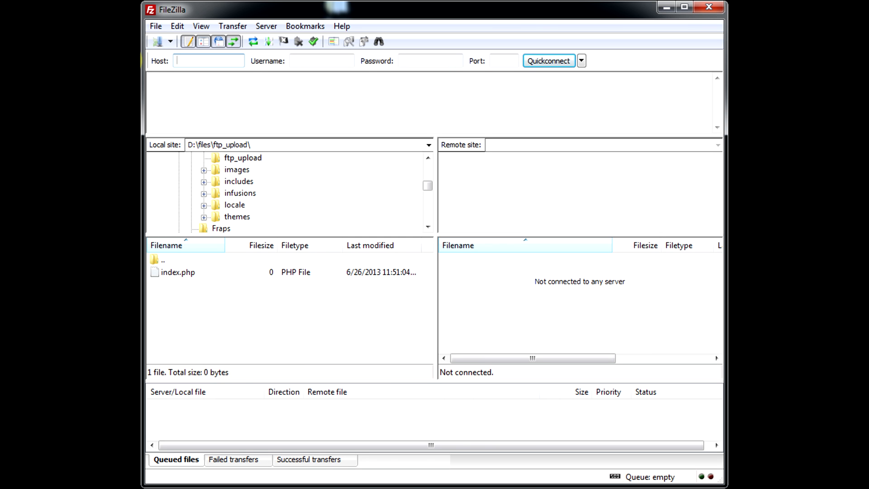
Quickconnect to the FTP server at 192.168.1.121 with the account's username and password.
type("92.168.1.121")
key("Tab")
type("craig")
key("Tab")
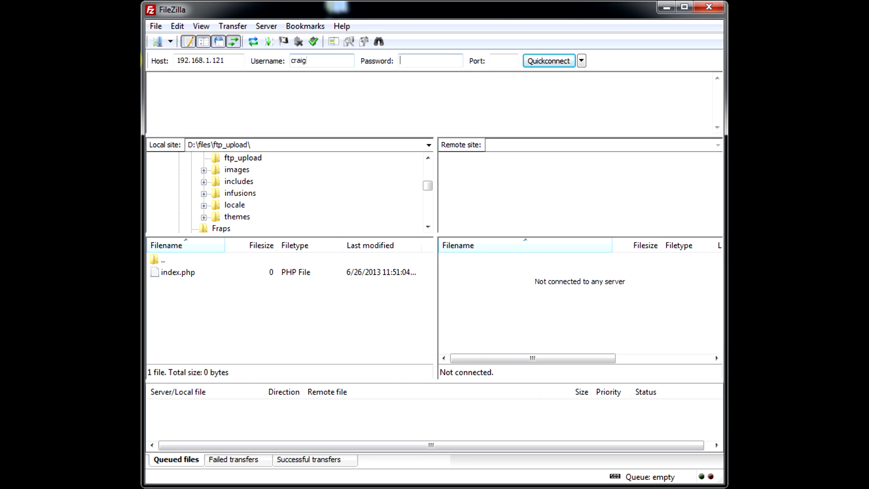
type("******")
key("Return")
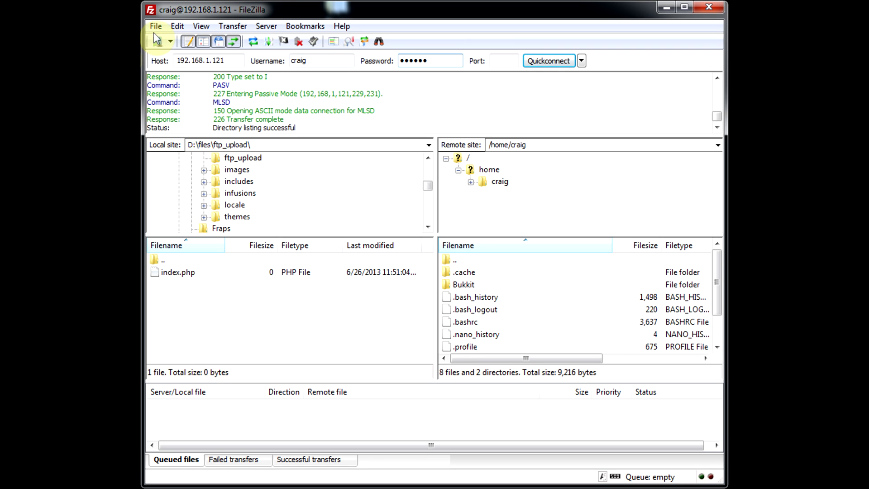
Upload EssentialsGroupManager.jar from the local Plugins folder into the server's Bukkit/plugins directory.
double_click(491, 181)
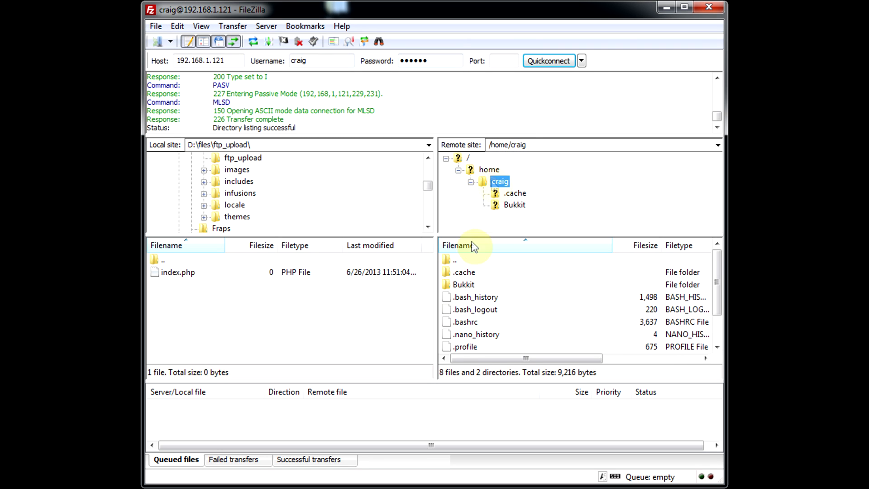
double_click(511, 205)
double_click(525, 181)
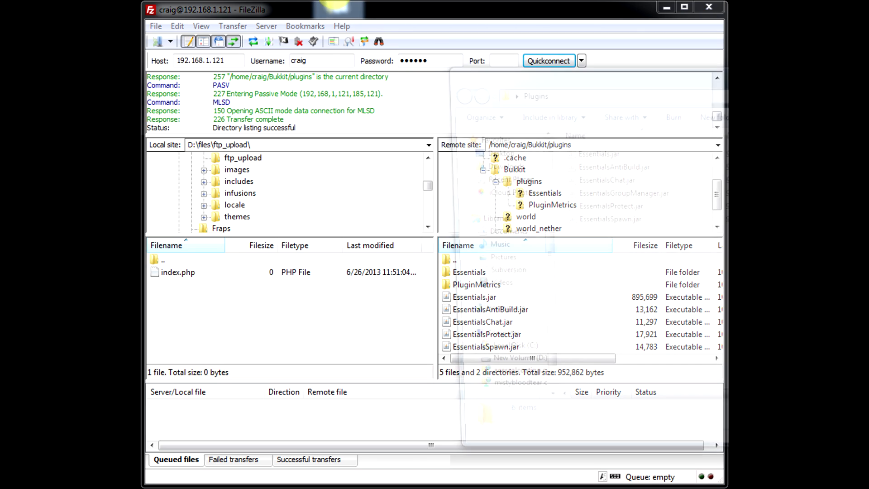
left_click_drag(690, 73, 422, 39)
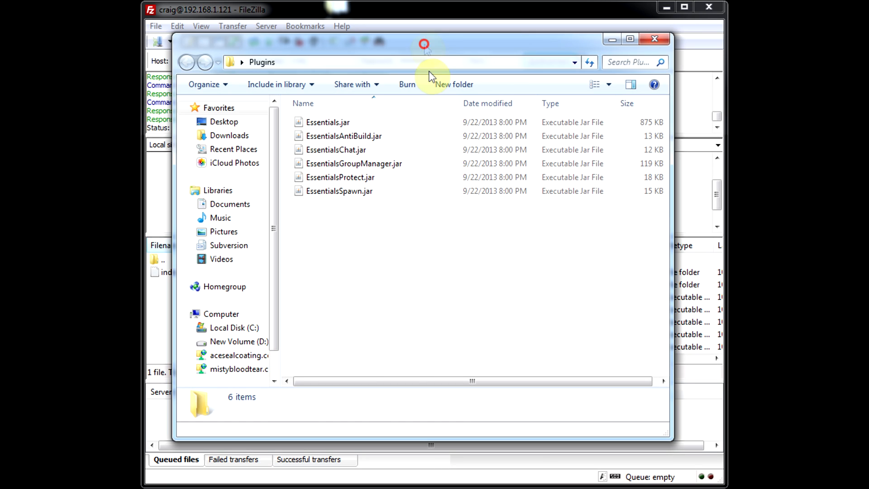
left_click_drag(443, 436, 452, 266)
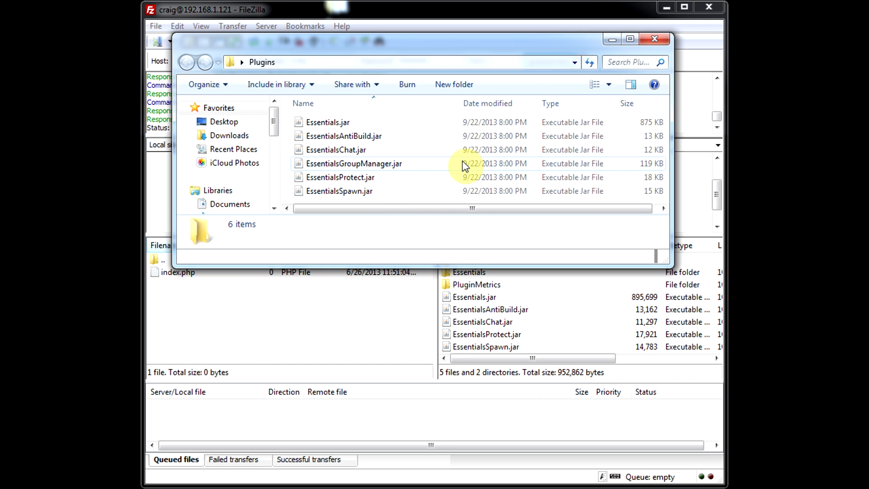
left_click_drag(388, 164, 561, 336)
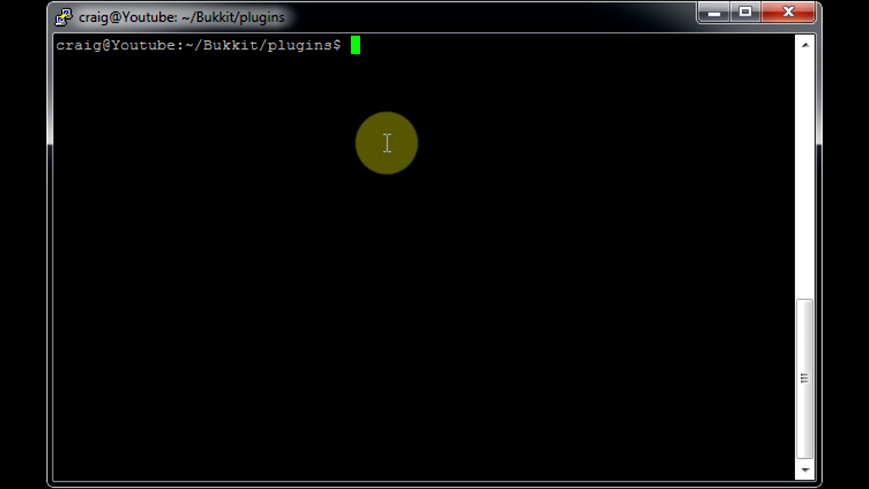
List the plugins directory in the terminal and reattach to the Bukkit screen session.
type("ls")
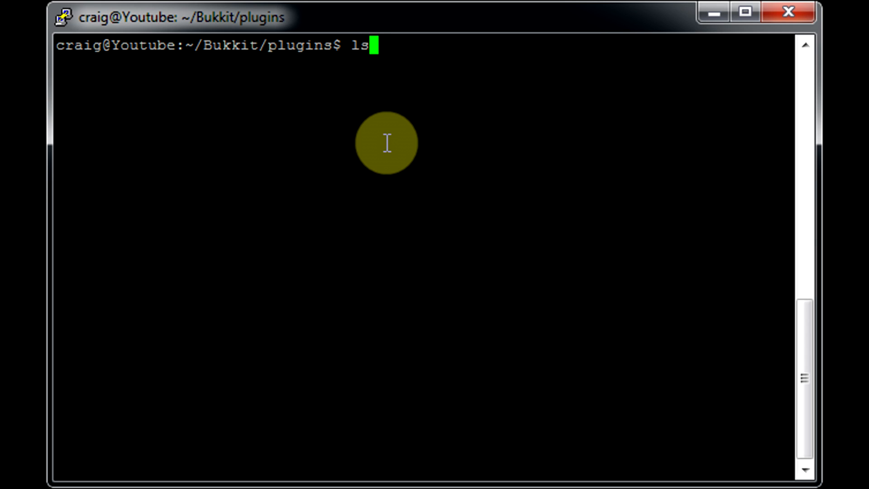
key("Return")
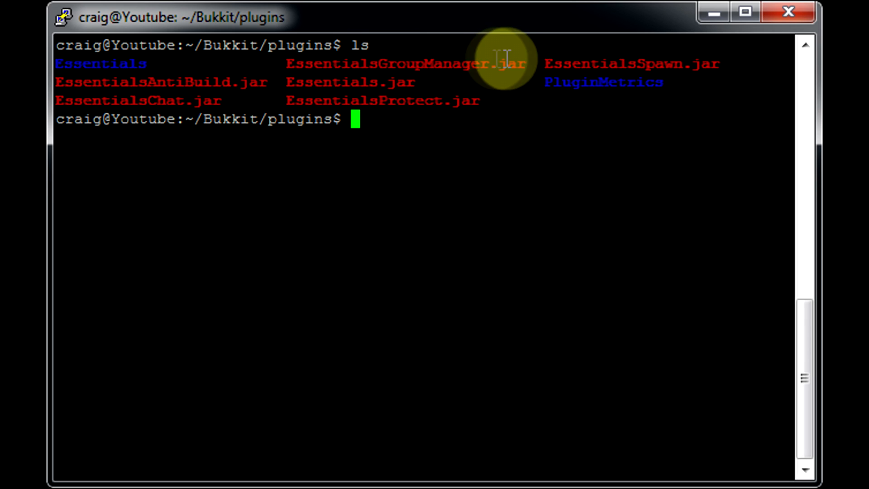
key("Up")
key("Up")
key("Up")
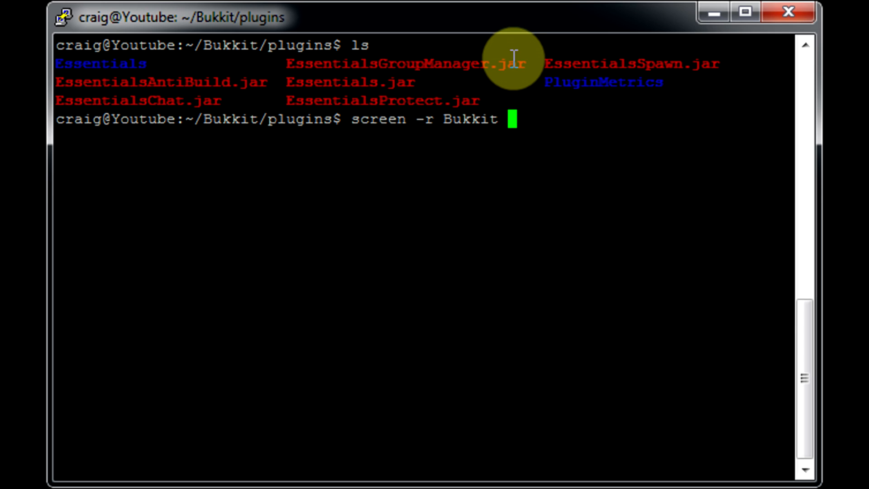
key("Return")
Stop the Minecraft server and start it again with ./start.sh.
type("stop")
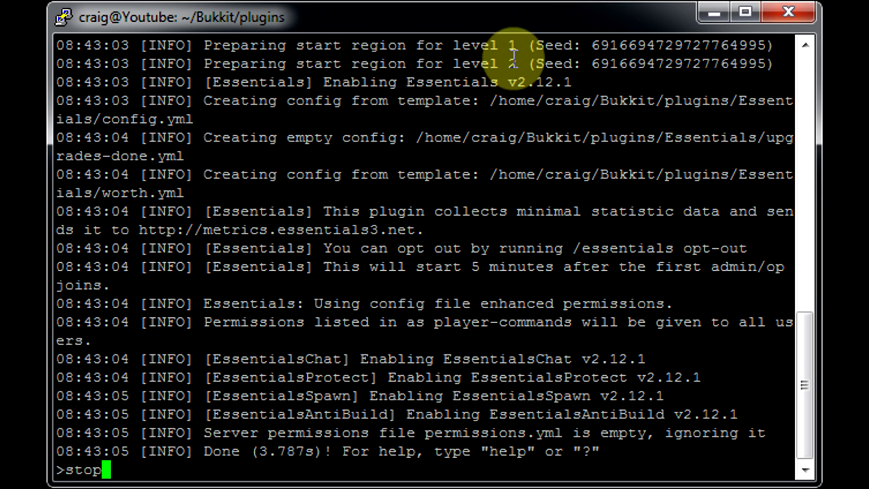
key("Return")
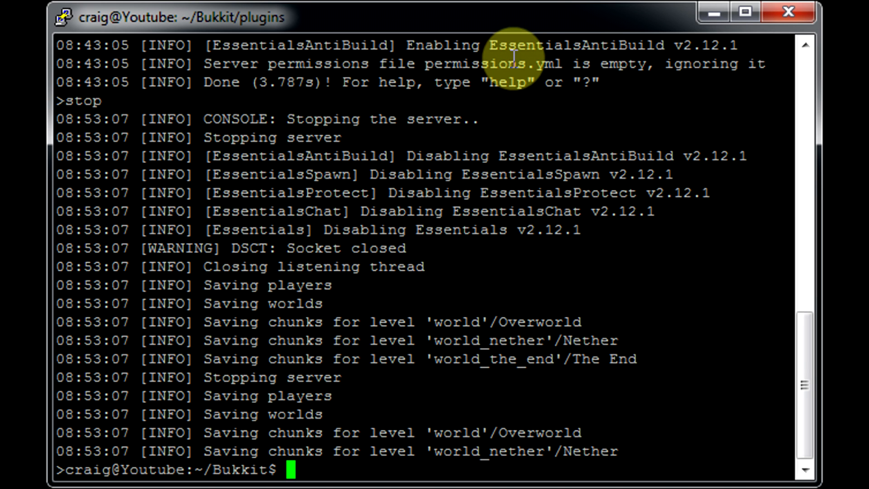
type("./start.sh")
key("Return")
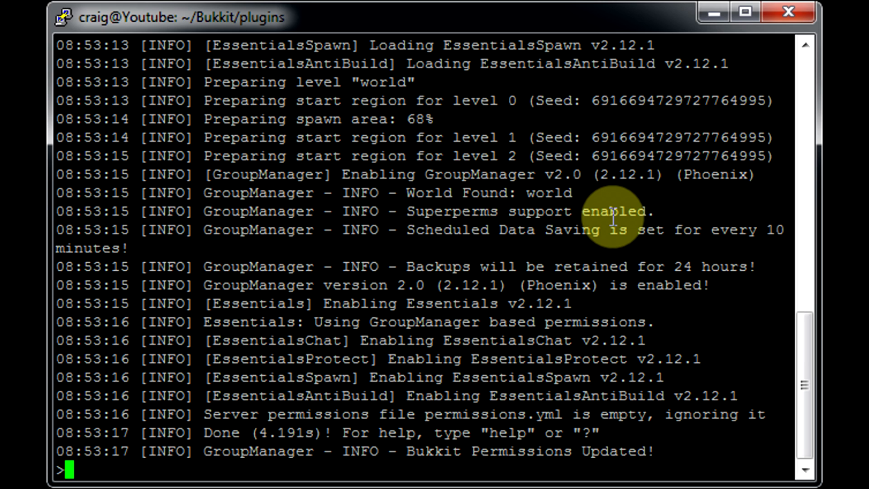
Detach from the server console and list the plugins directory, highlighting the GroupManager folder.
key("ctrl+a")
key("d")
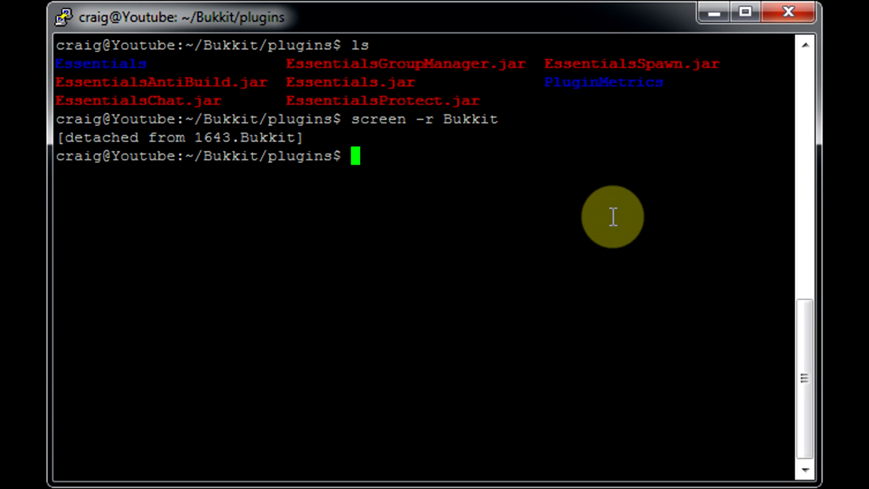
type("ls")
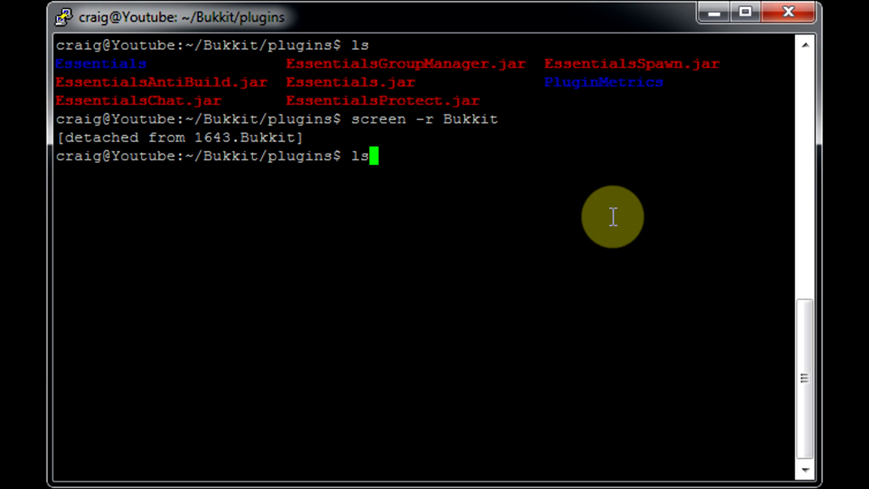
key("Return")
left_click_drag(546, 193, 660, 196)
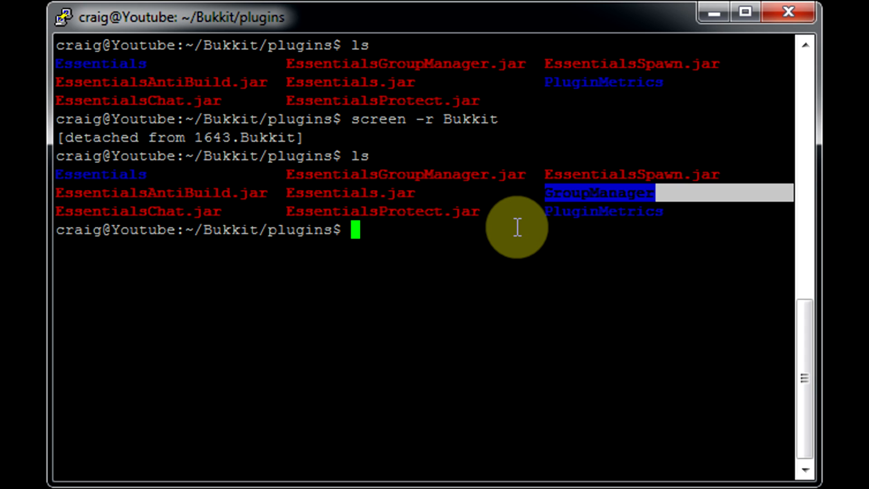
left_click(553, 191)
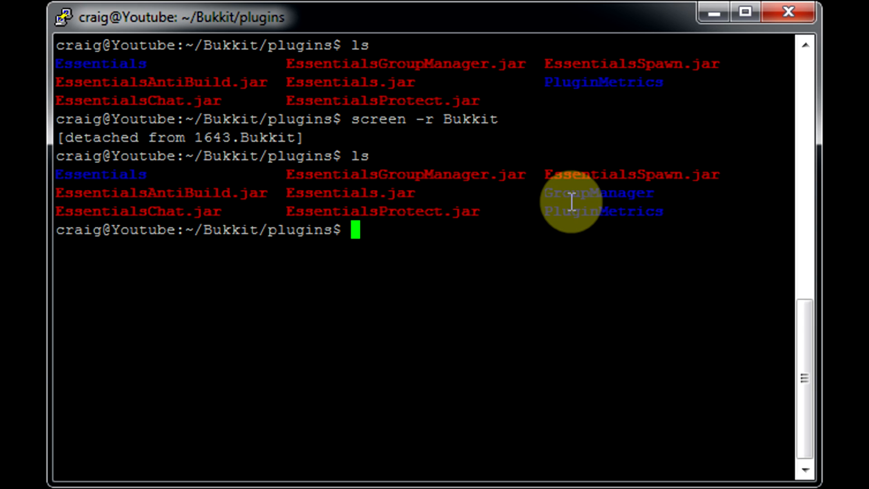
left_click_drag(556, 200, 607, 186)
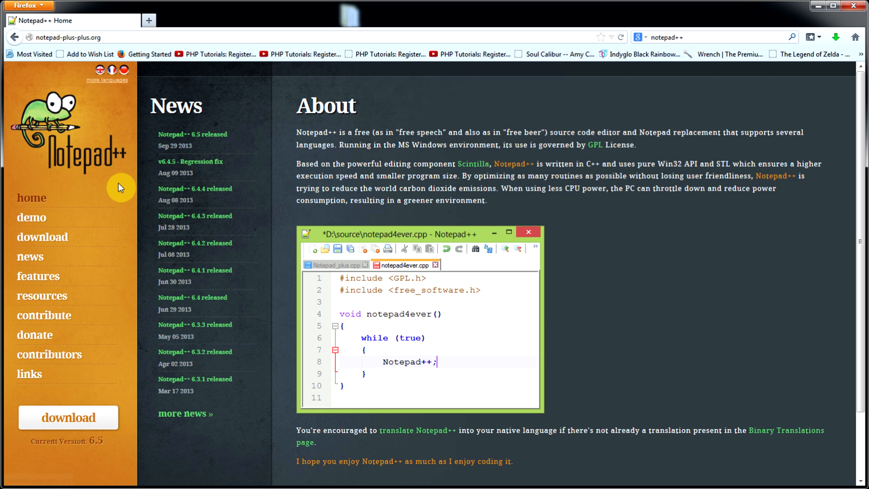
Download and save the Notepad++ 6.5 installer from notepad-plus-plus.org.
left_click(66, 426)
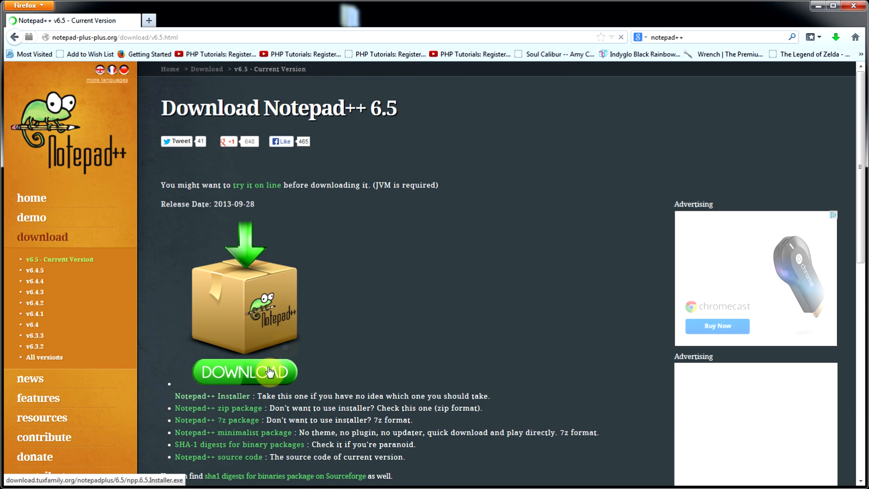
left_click(253, 381)
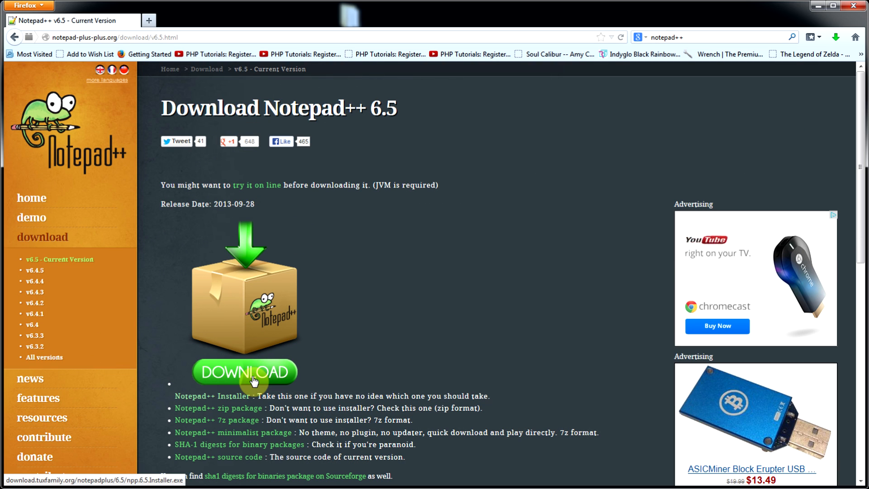
left_click_drag(724, 163, 339, 186)
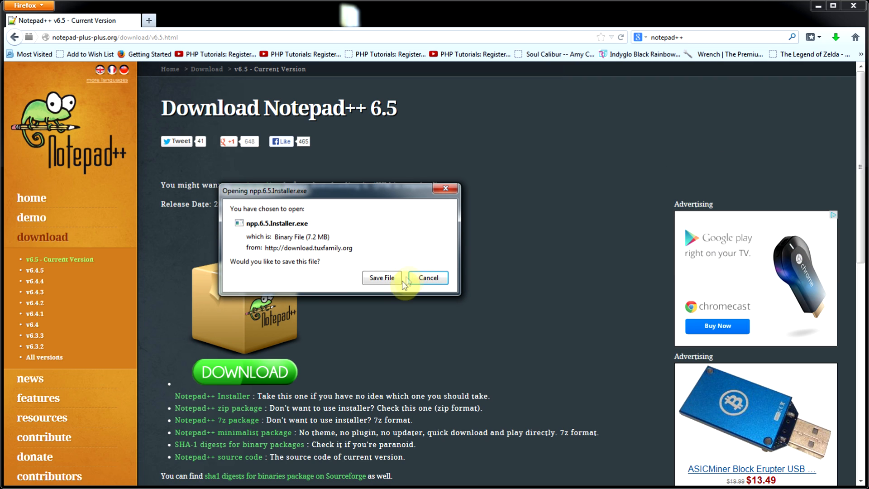
left_click(397, 284)
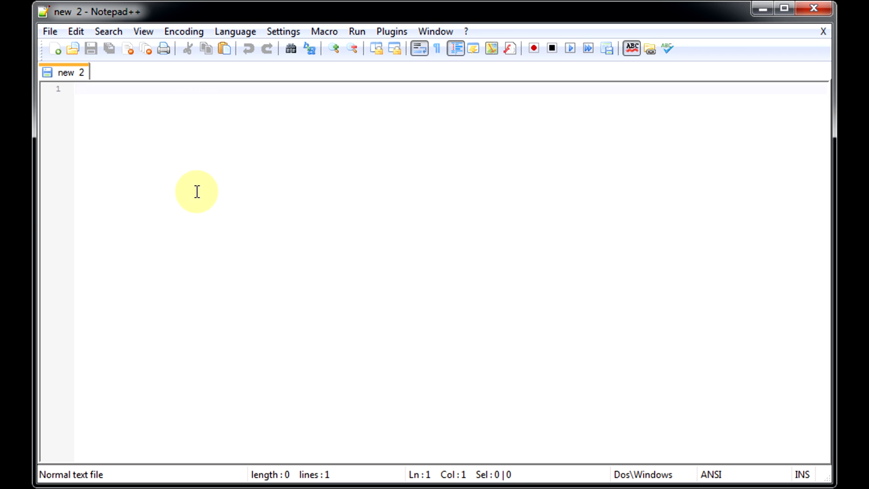
Open the Notepad++ Preferences and browse the Tab Settings and General pages.
left_click(286, 35)
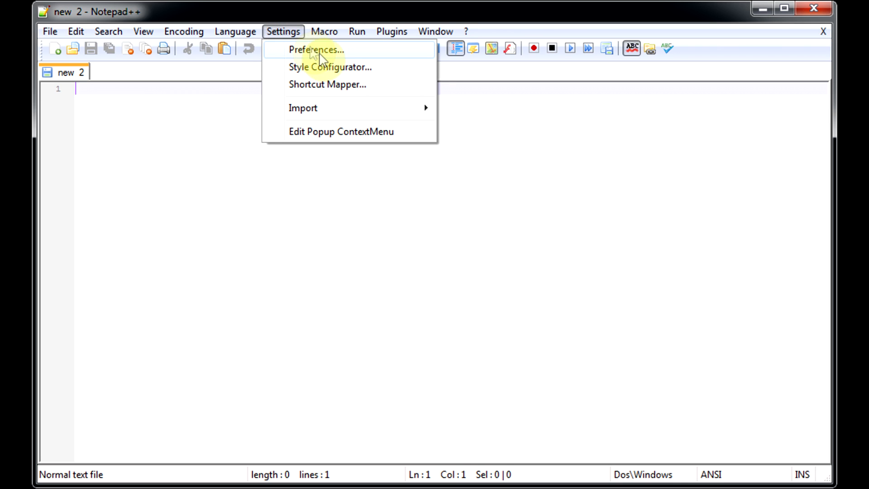
left_click(314, 51)
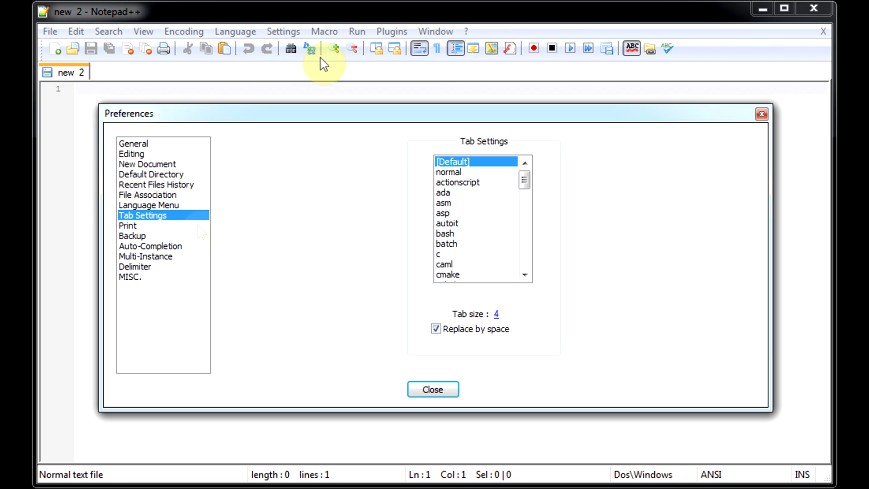
left_click(139, 216)
left_click(146, 144)
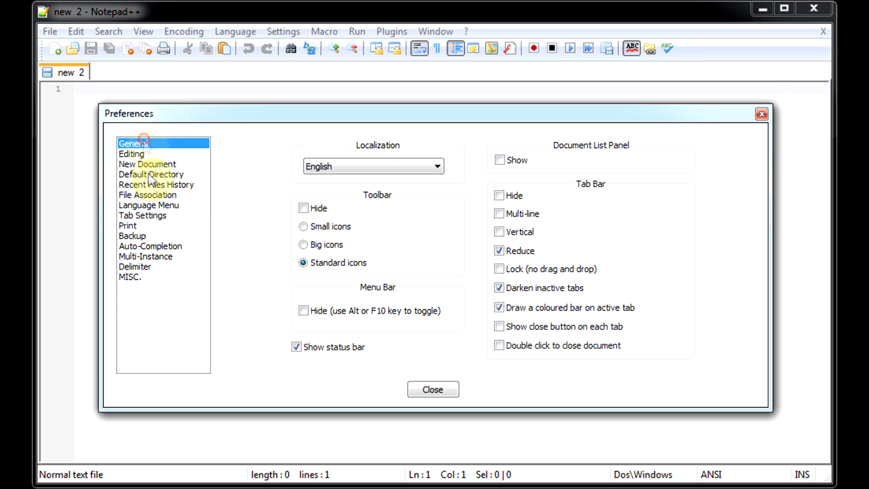
left_click(149, 216)
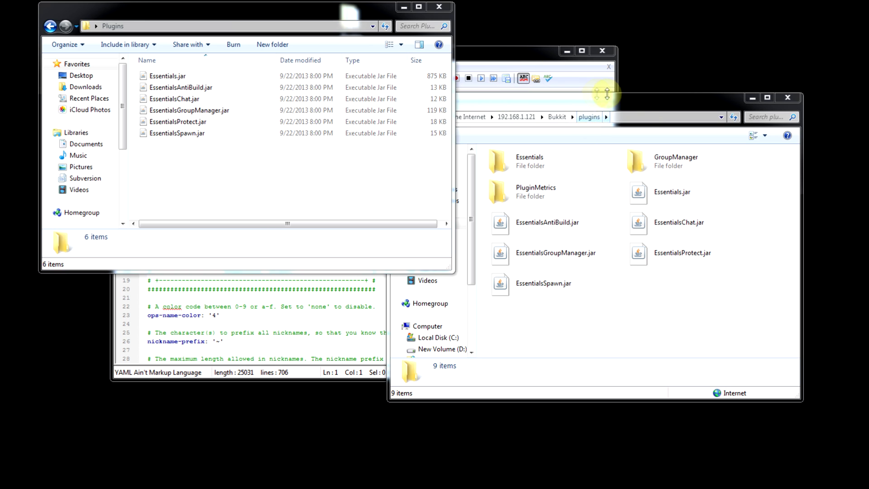
left_click(647, 105)
left_click(313, 179)
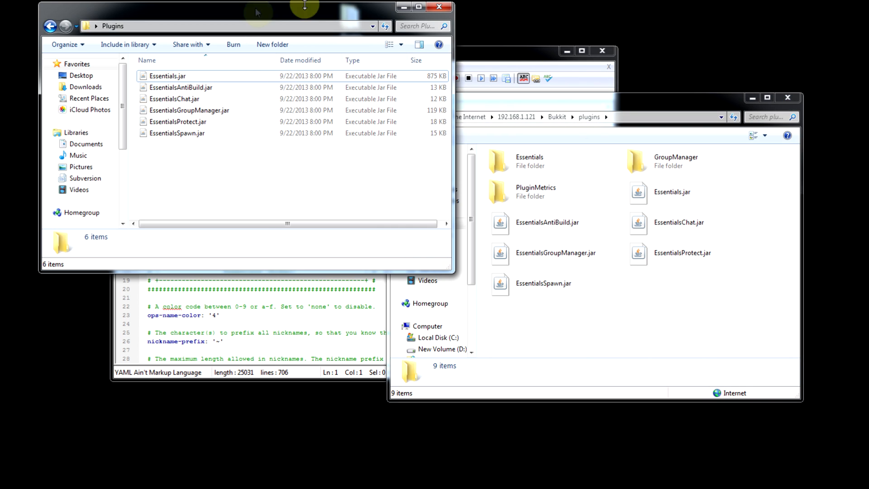
left_click(541, 195)
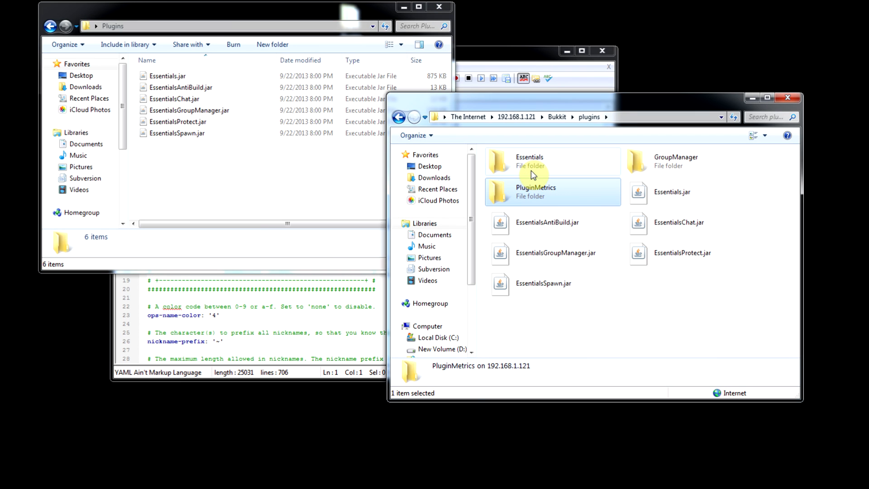
left_click(477, 119)
left_click(509, 118)
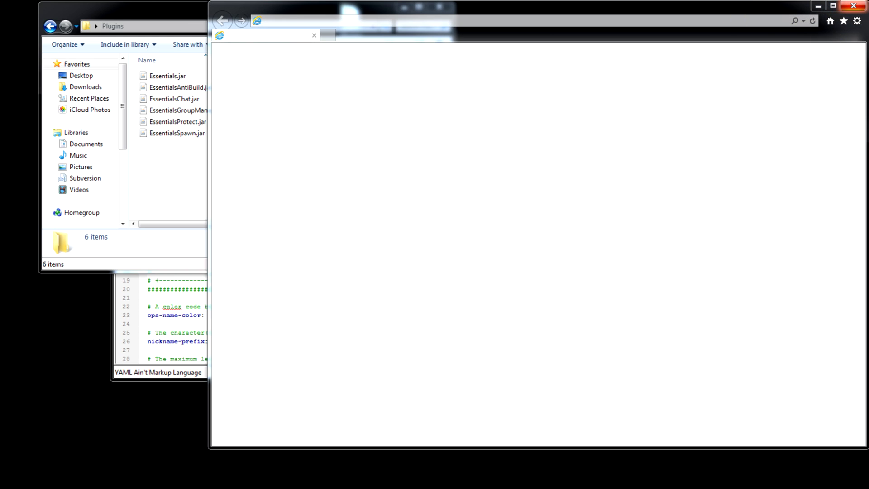
left_click(853, 5)
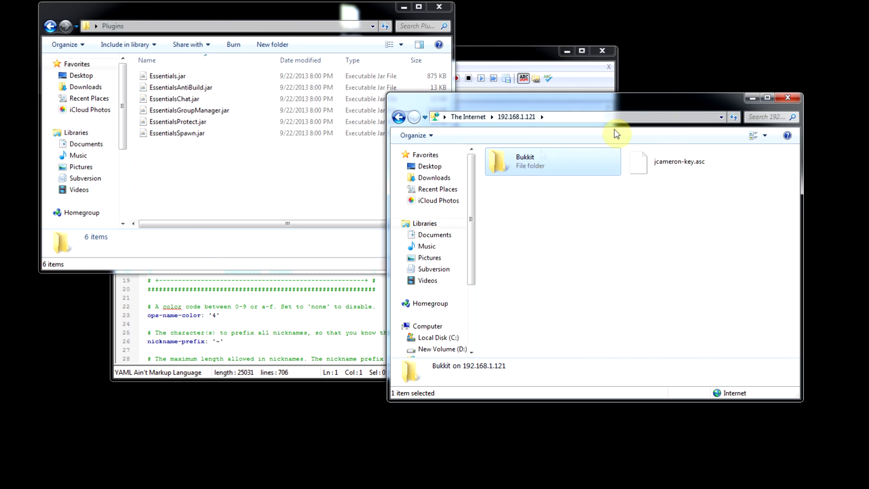
double_click(521, 167)
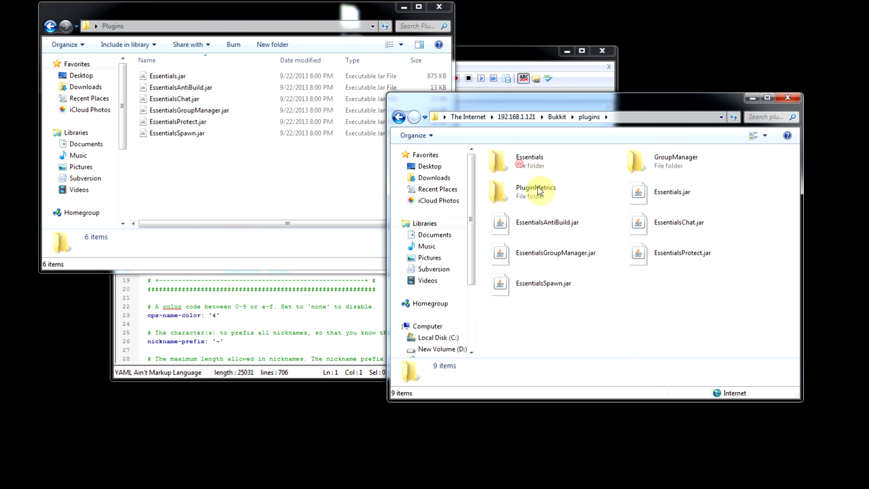
Copy the Essentials, GroupManager and PluginMetrics folders from the FTP plugins directory into the local Plugins folder.
left_click(536, 188)
left_click(540, 154, "shift")
left_click_drag(553, 160, 239, 197)
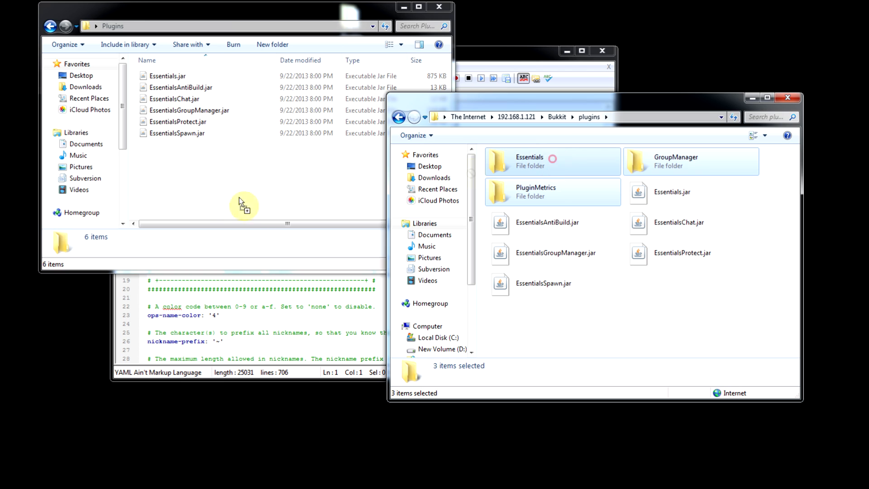
left_click_drag(332, 156, 211, 173)
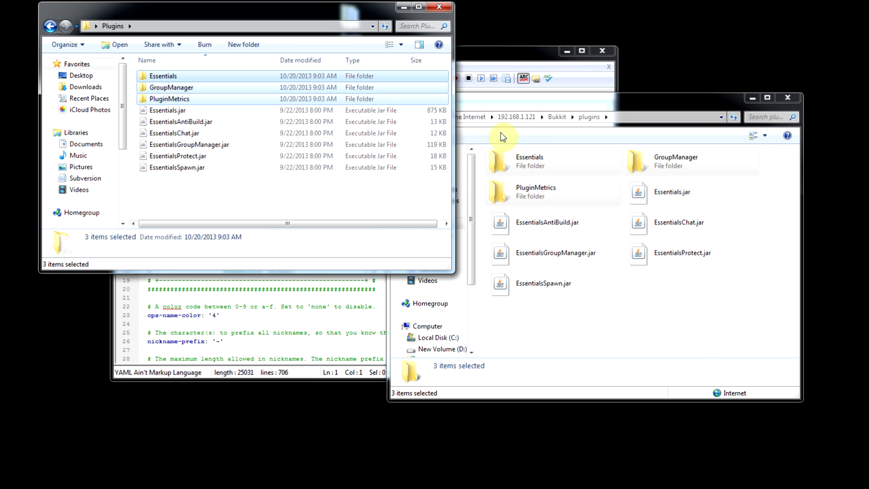
Open the local Essentials folder and edit its config.yml with Notepad++.
double_click(178, 77)
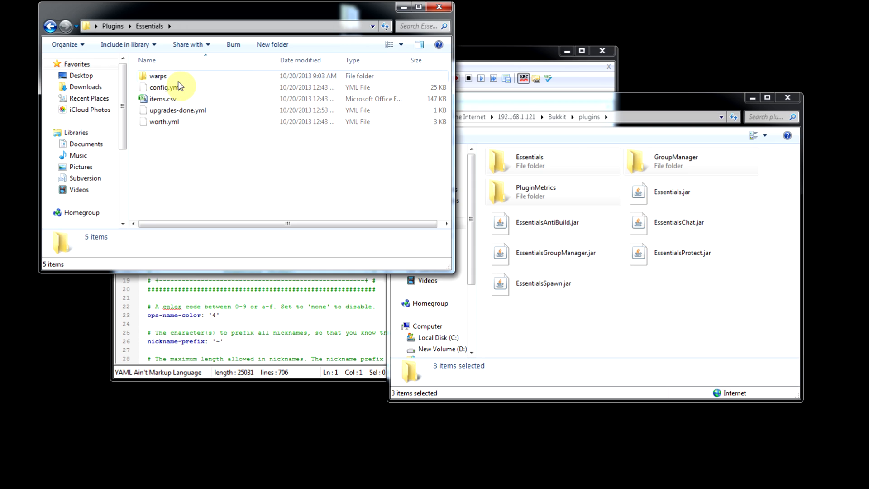
left_click(171, 87)
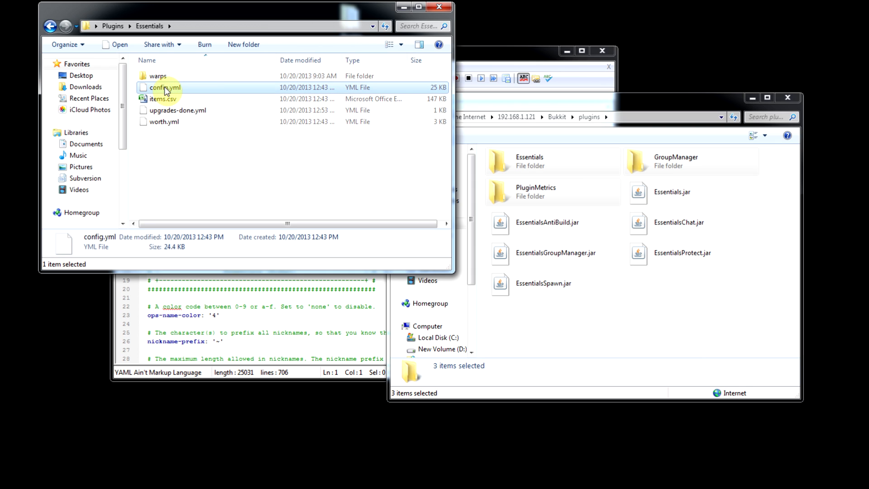
right_click(165, 88)
left_click(223, 106)
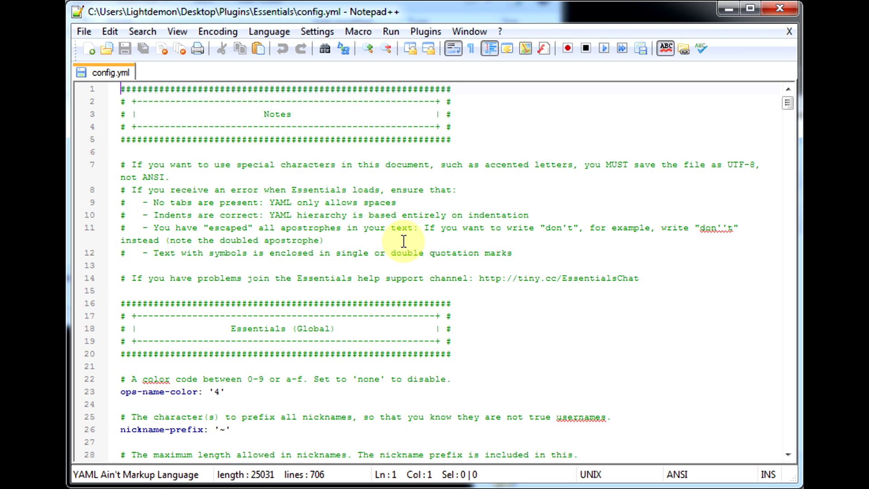
Set teleport-cooldown to 3 in the Essentials config file.
left_click(360, 239)
scroll(285, 157, "down", 1)
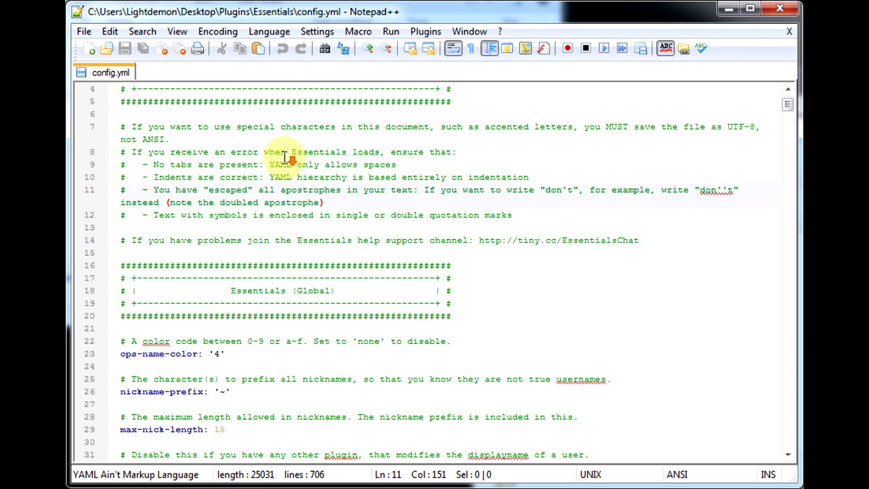
scroll(284, 157, "down", 1)
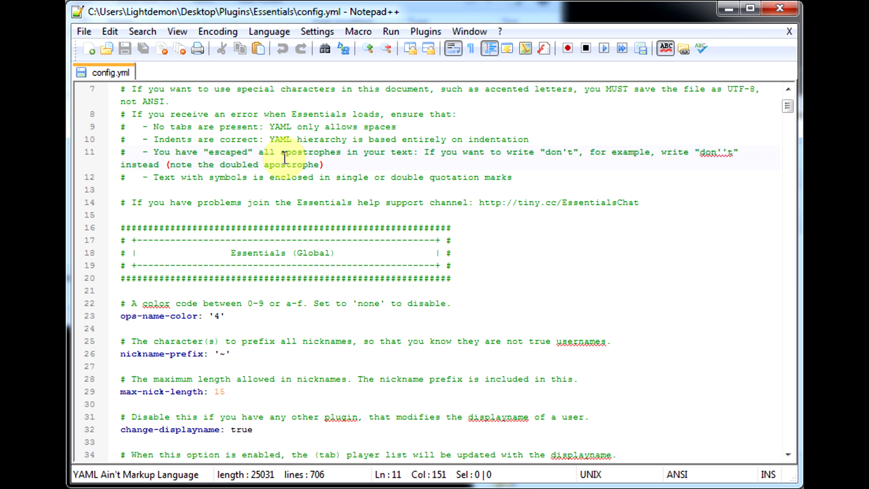
scroll(284, 157, "down", 1)
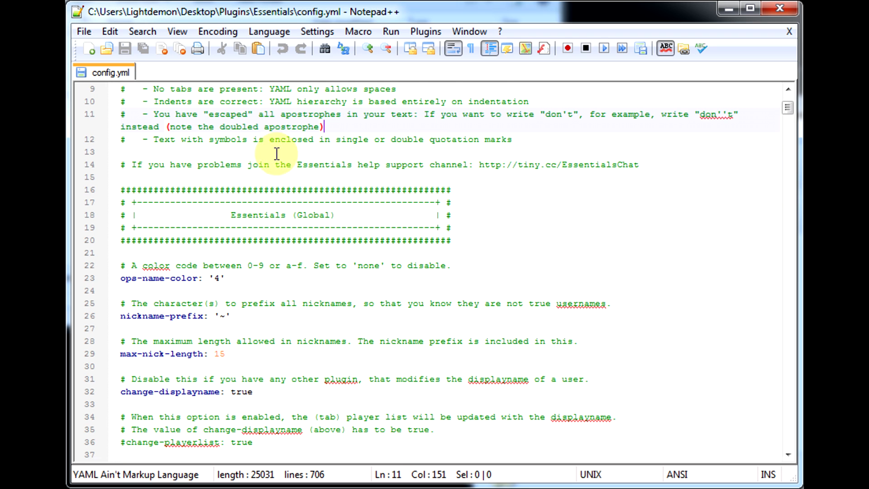
scroll(290, 265, "down", 1)
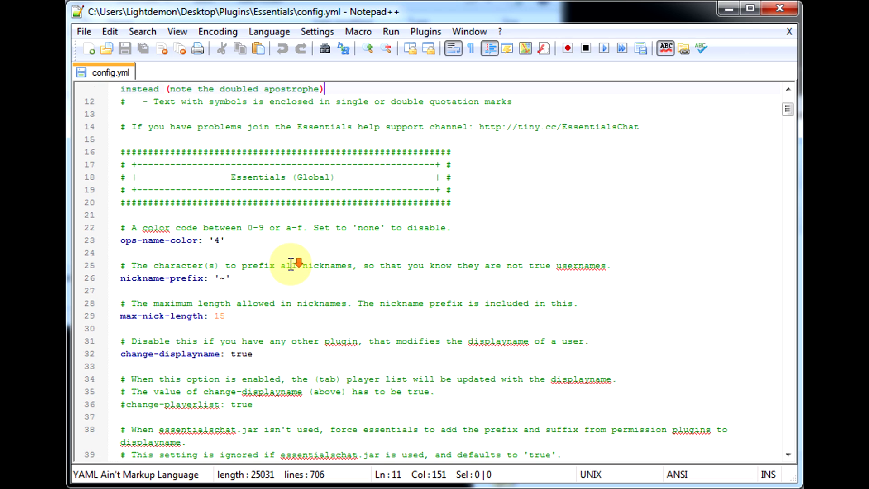
scroll(291, 265, "down", 4)
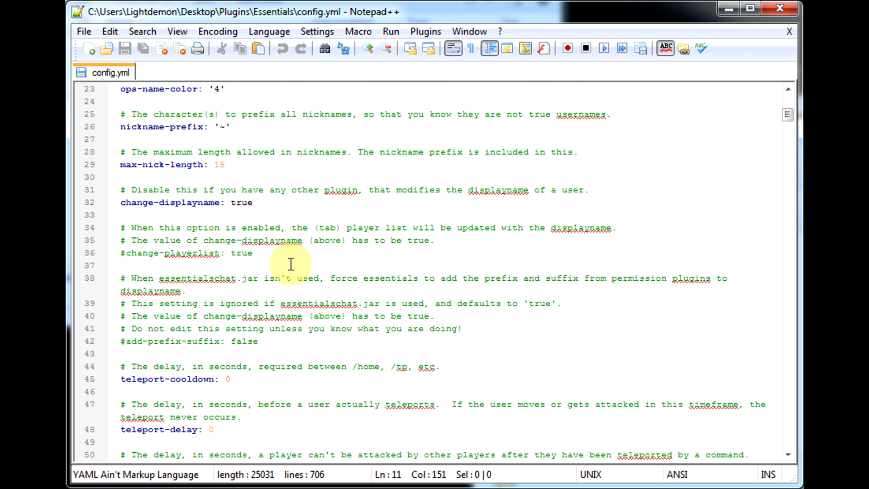
scroll(290, 265, "down", 1)
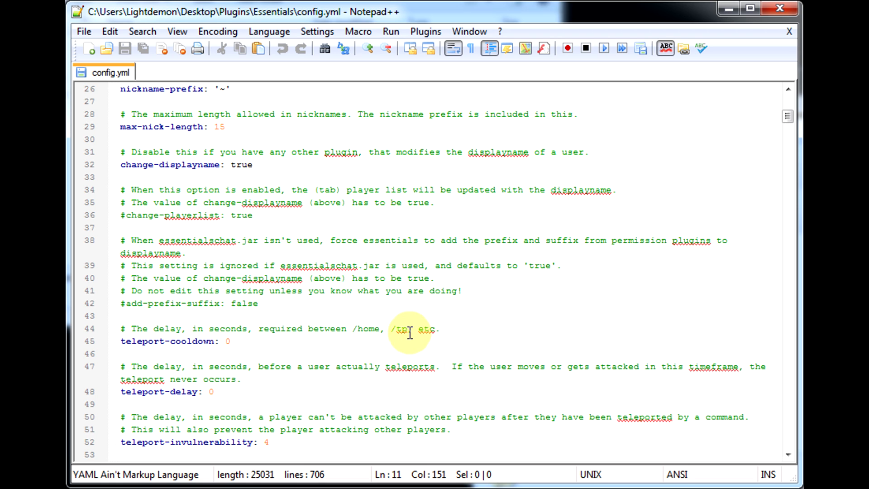
left_click(236, 341)
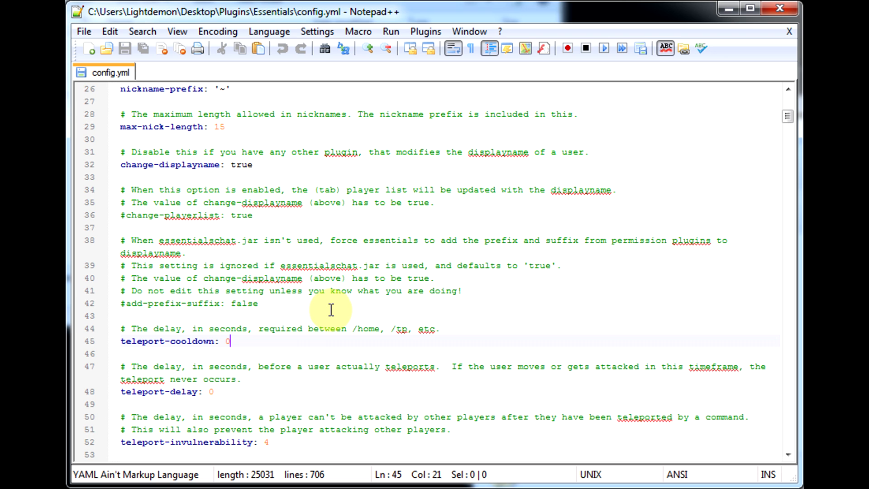
scroll(331, 310, "down", 1)
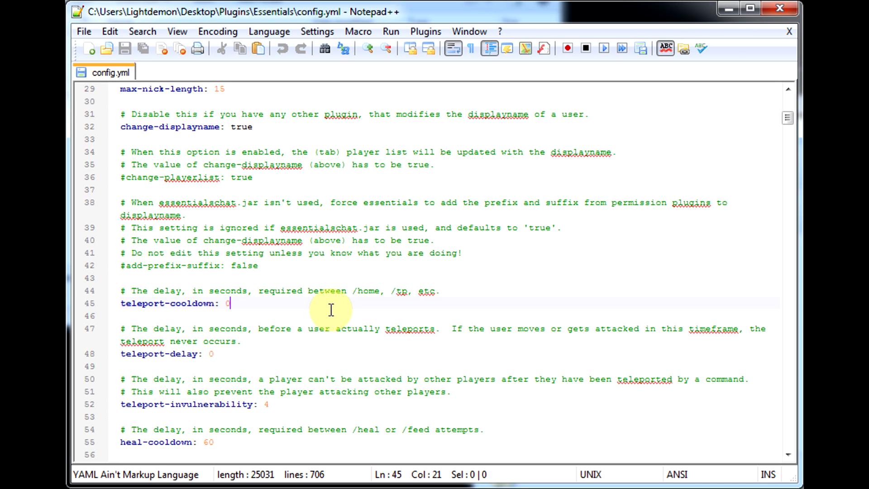
key("BackSpace")
type("3")
Set teleport-delay to 3 in the Essentials config file.
left_click(300, 341)
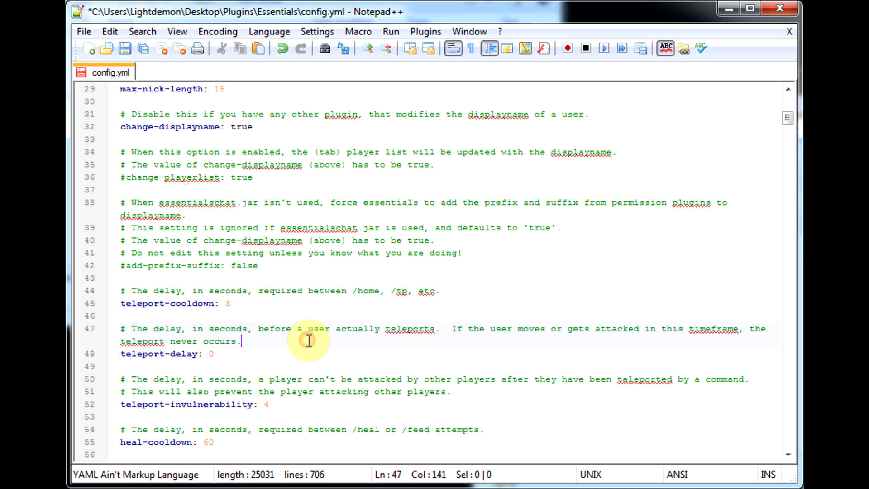
left_click(234, 362)
left_click(233, 355)
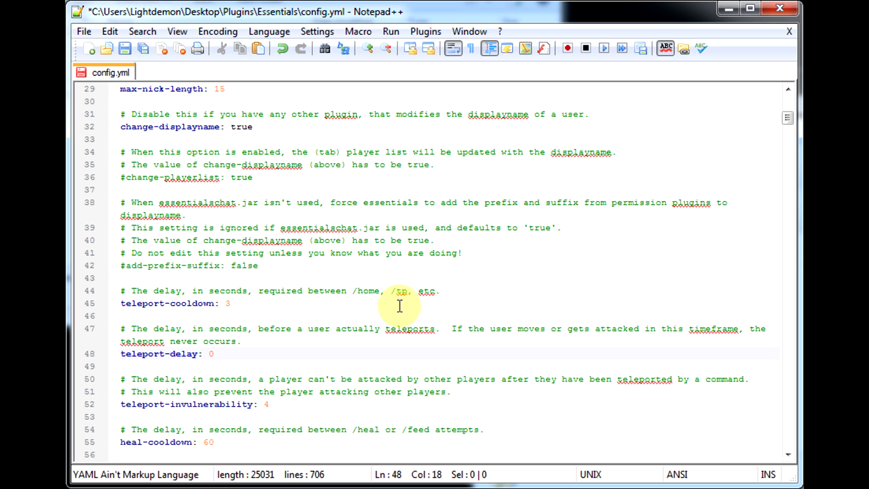
scroll(399, 306, "down", 4)
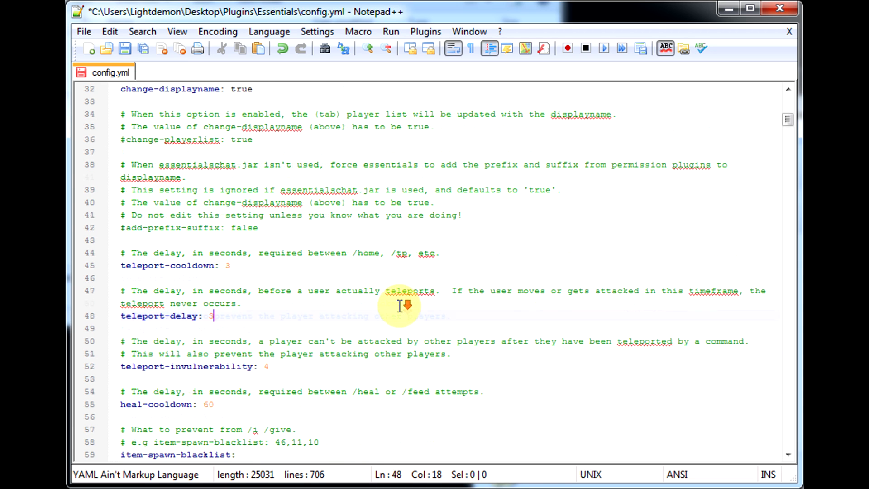
Scroll through the config's item spawn, command override, socialspy and player-commands sections.
scroll(400, 306, "down", 2)
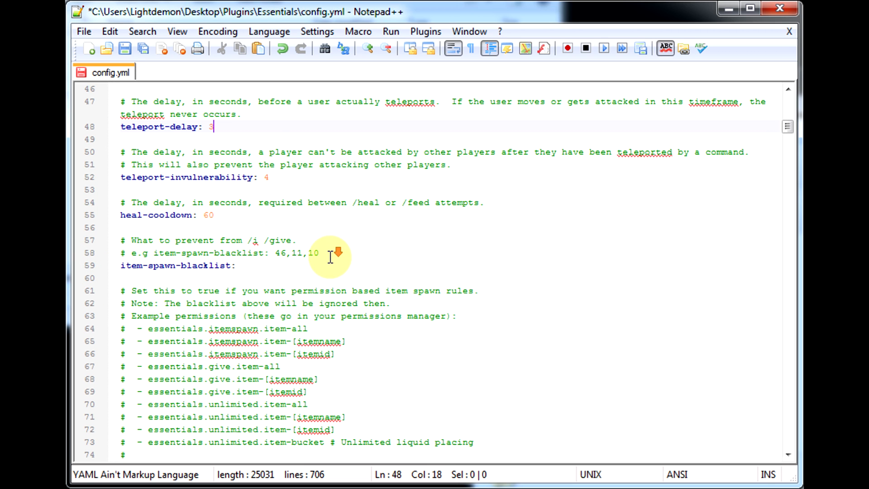
scroll(331, 257, "down", 3)
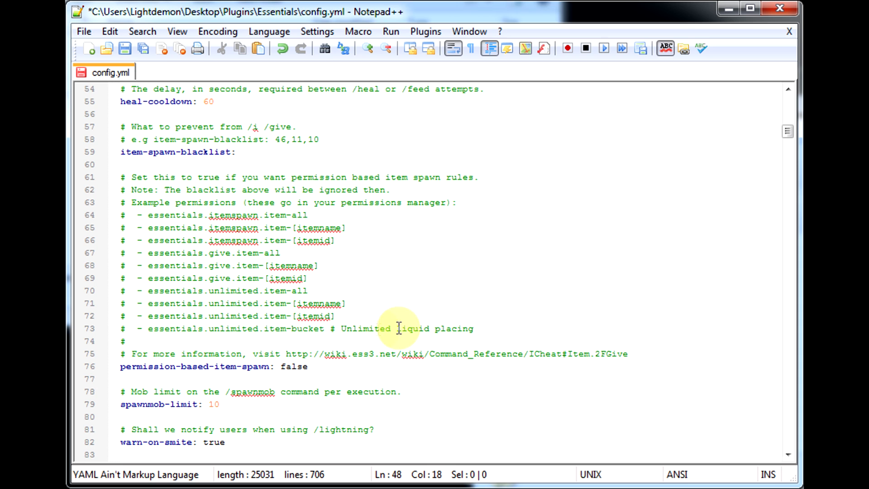
scroll(371, 306, "down", 1)
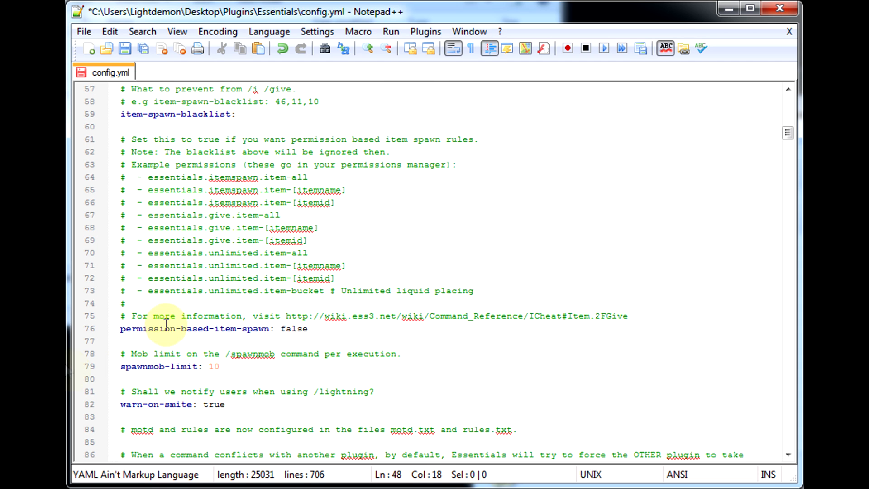
scroll(238, 351, "down", 1)
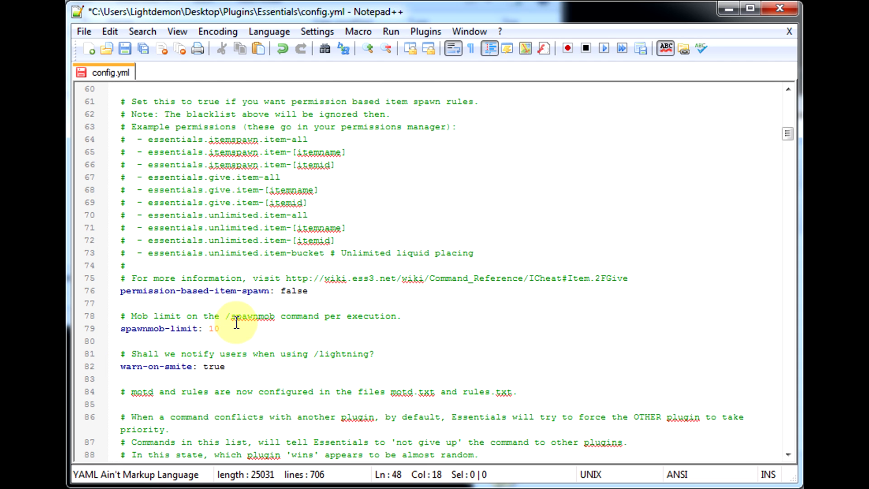
scroll(237, 322, "down", 6)
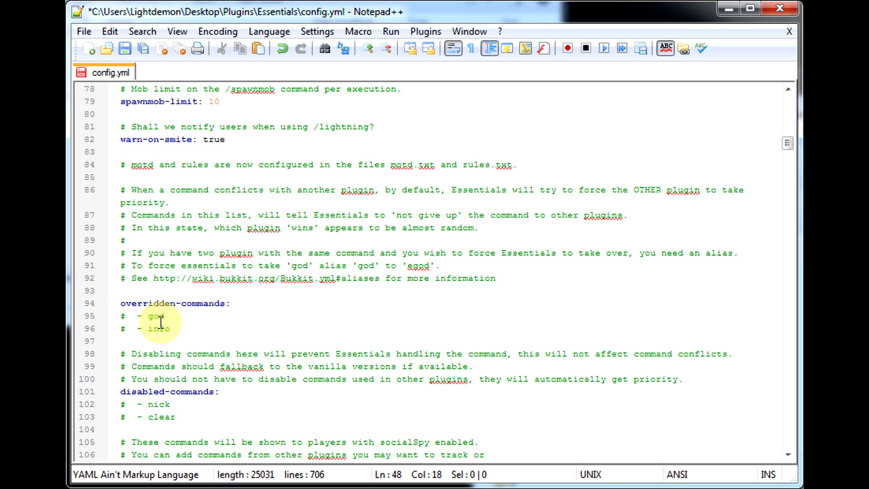
scroll(249, 335, "down", 2)
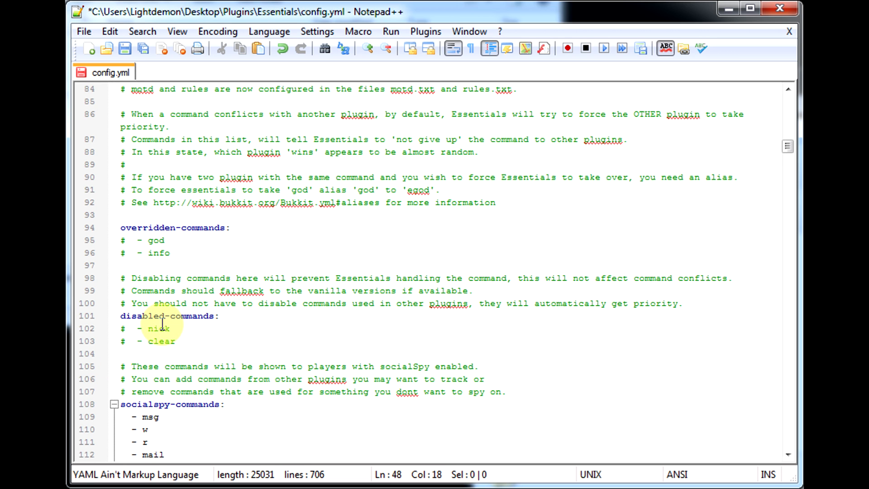
scroll(177, 340, "down", 4)
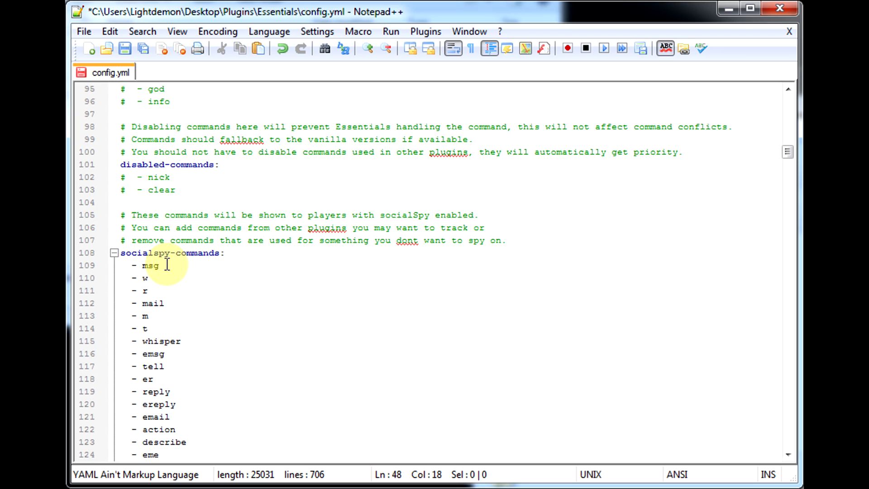
scroll(168, 266, "down", 2)
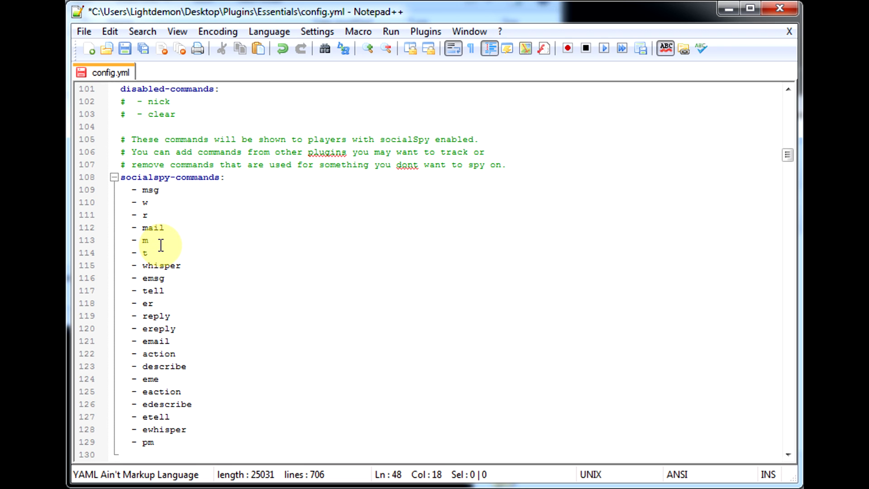
scroll(175, 249, "down", 2)
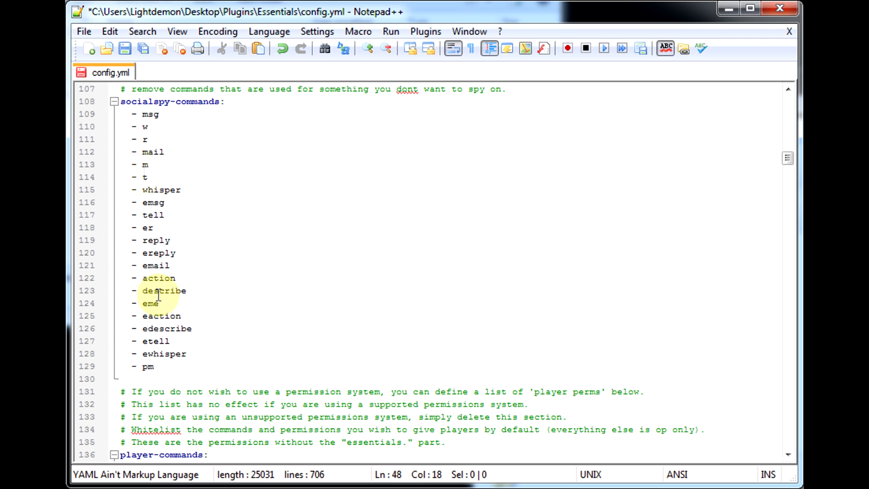
scroll(182, 313, "down", 3)
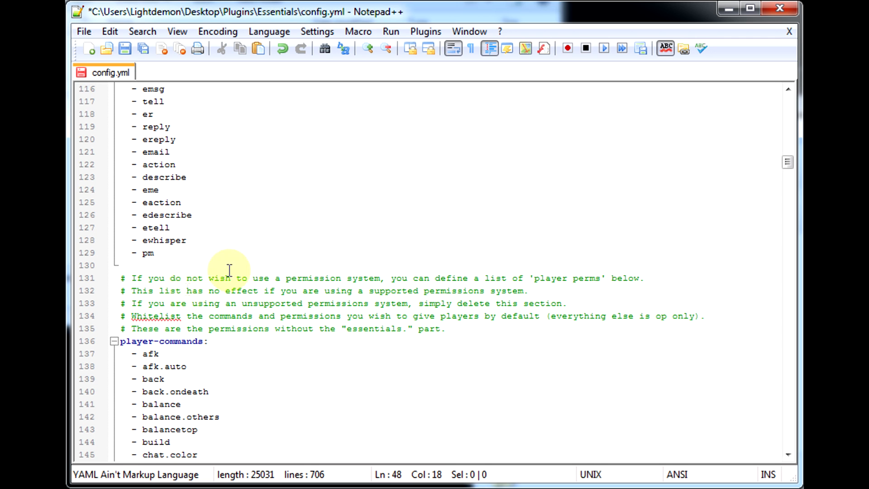
scroll(253, 254, "down", 2)
scroll(212, 271, "down", 3)
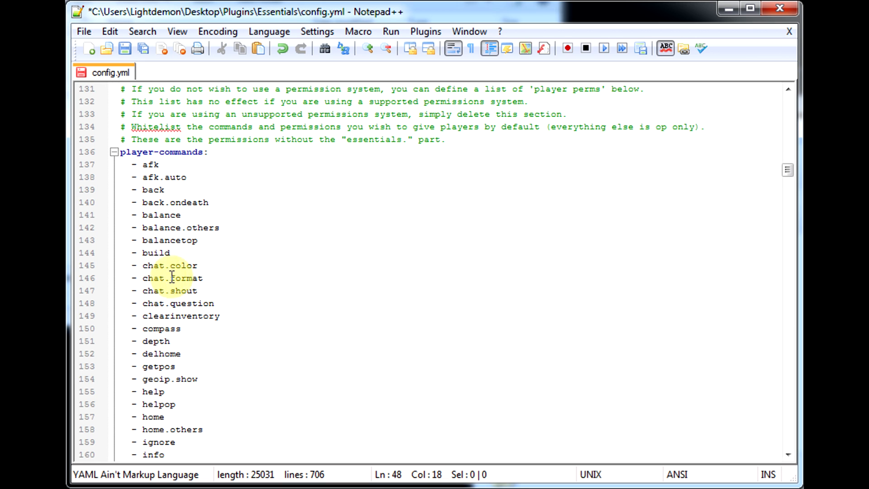
scroll(213, 276, "down", 2)
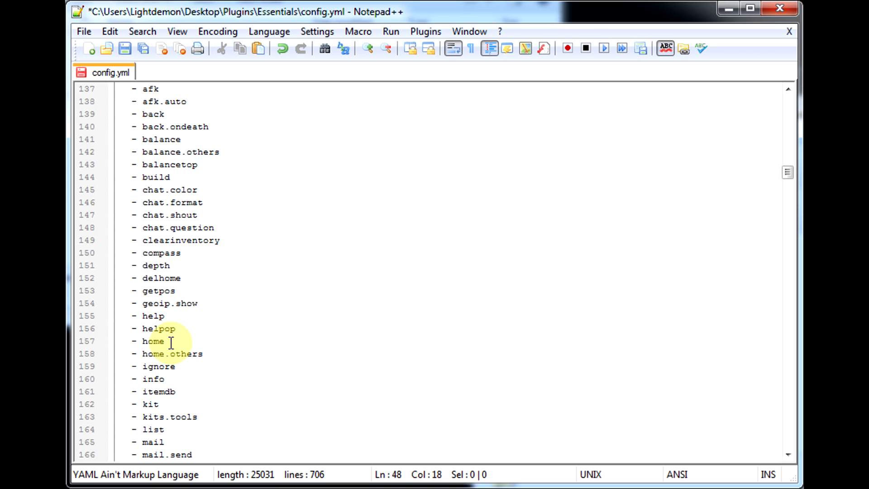
scroll(197, 354, "down", 1)
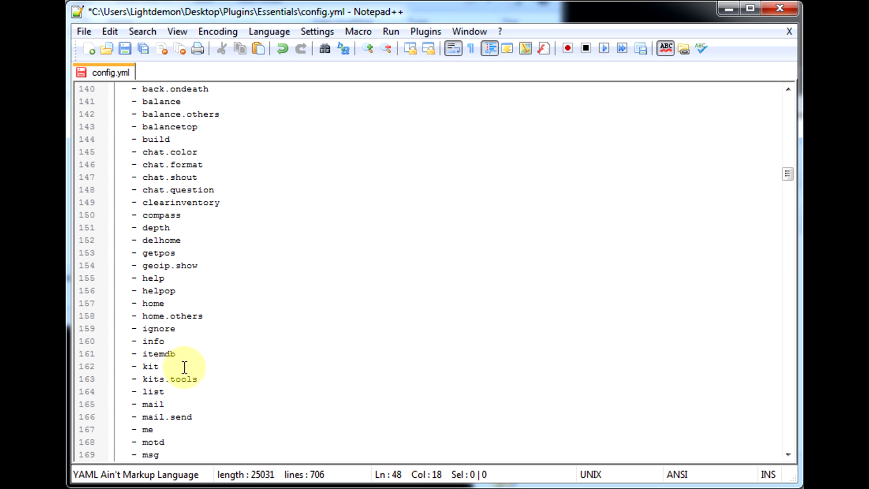
scroll(172, 384, "down", 3)
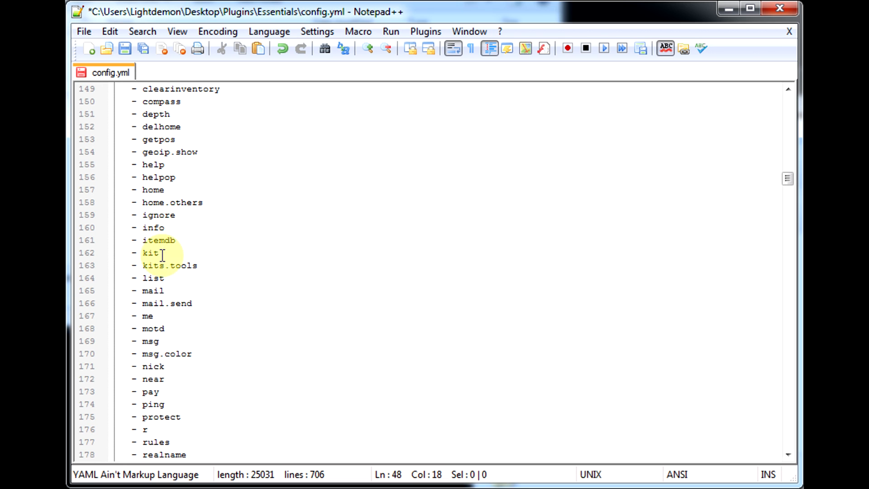
Scroll through the remaining player-commands entries and the kits definitions in the config file.
scroll(170, 371, "down", 1)
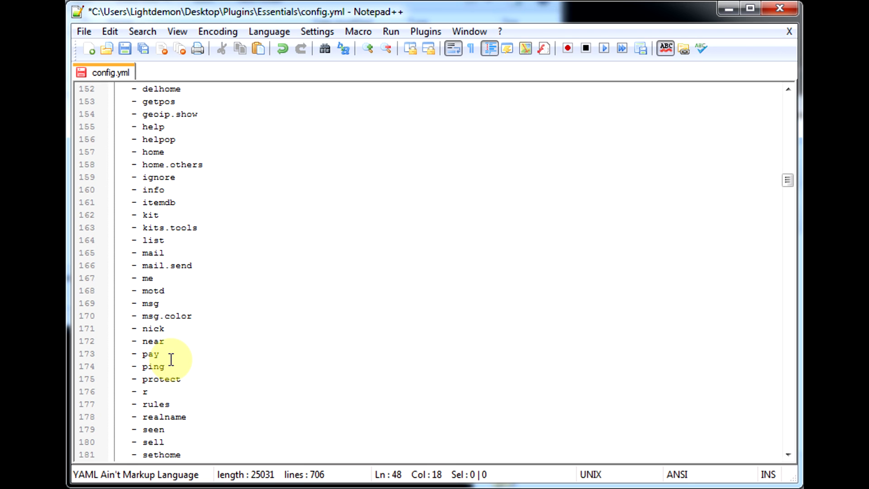
scroll(171, 360, "down", 1)
scroll(171, 359, "down", 3)
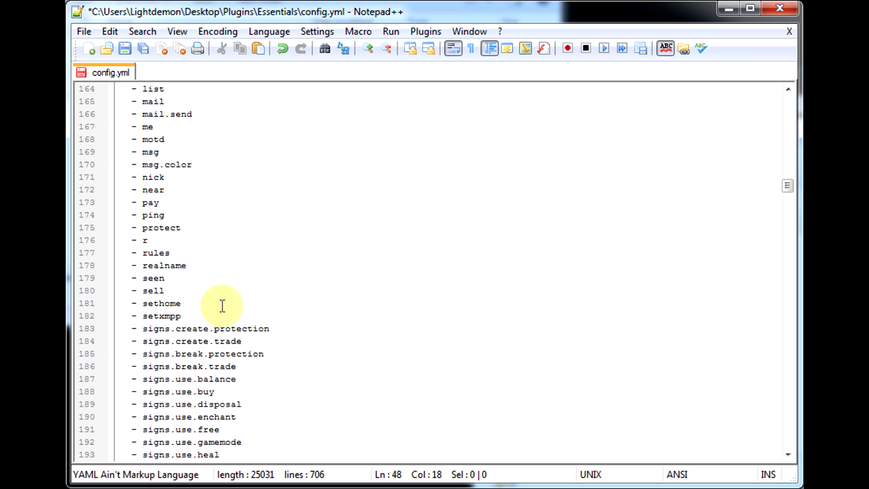
scroll(211, 276, "down", 3)
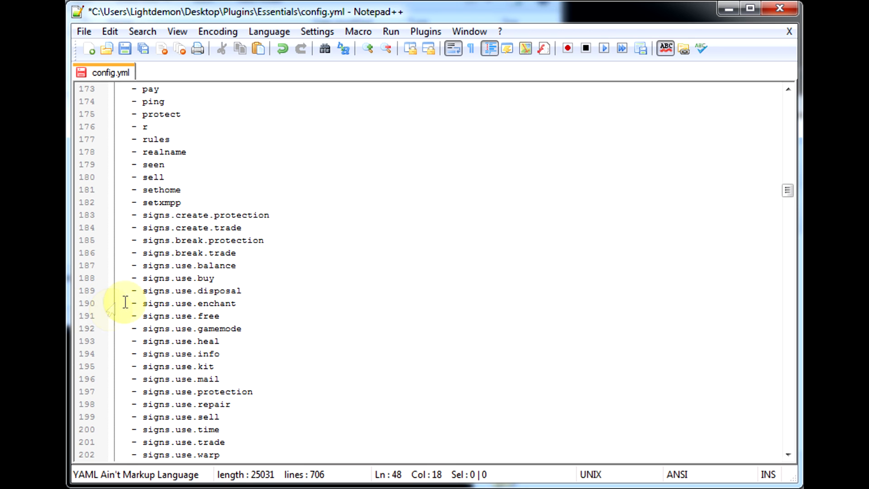
scroll(162, 281, "down", 6)
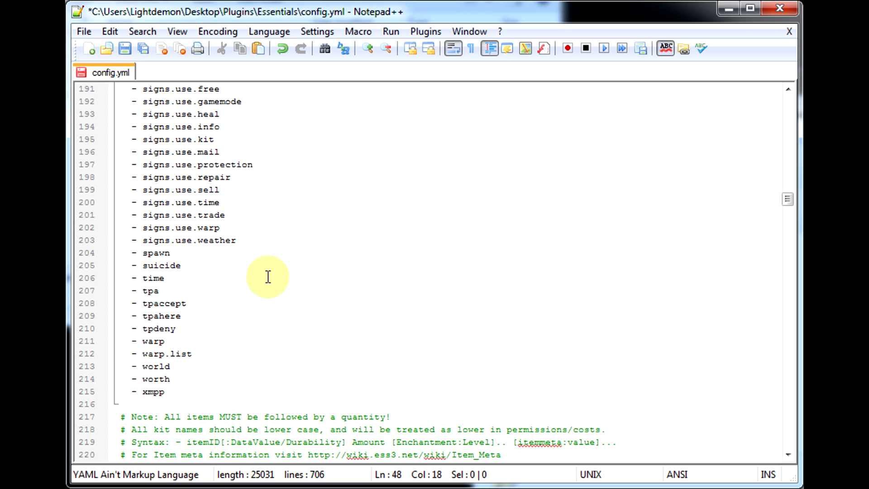
left_click(142, 266)
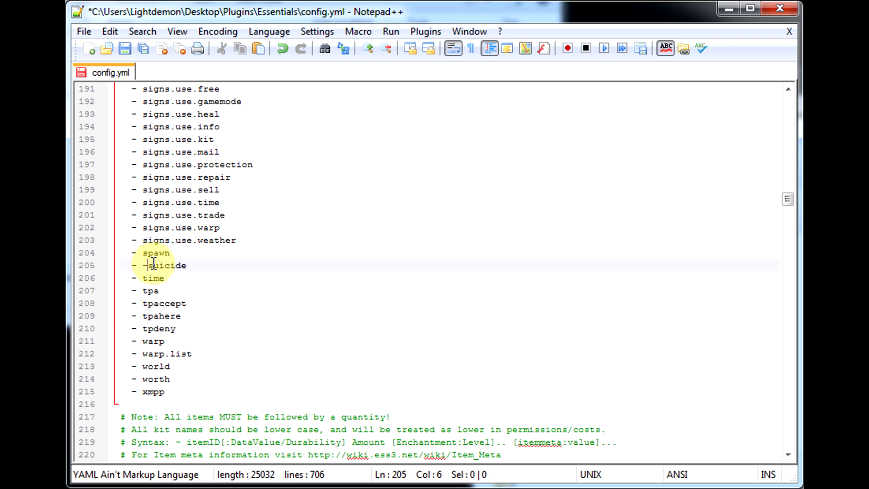
scroll(315, 306, "down", 6)
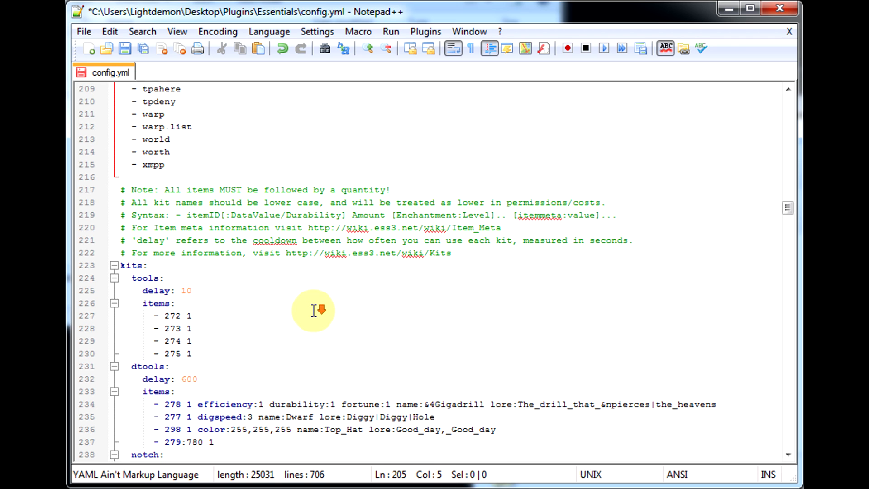
scroll(233, 262, "down", 1)
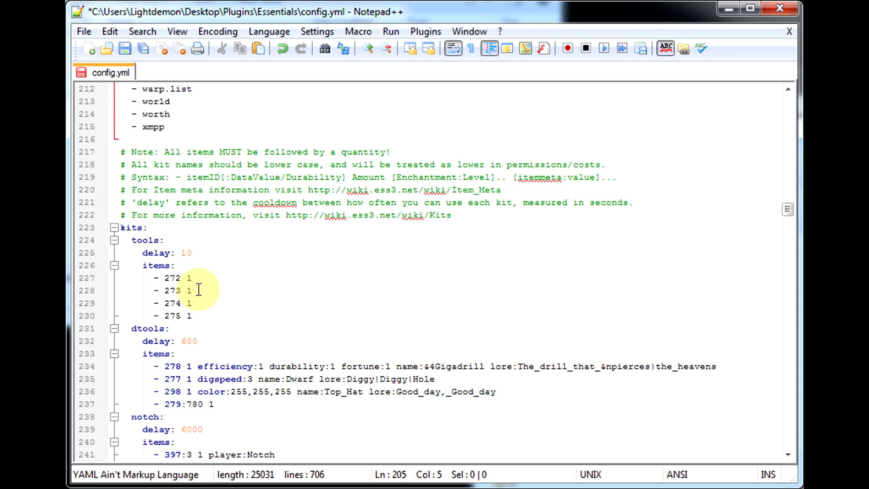
scroll(246, 285, "down", 3)
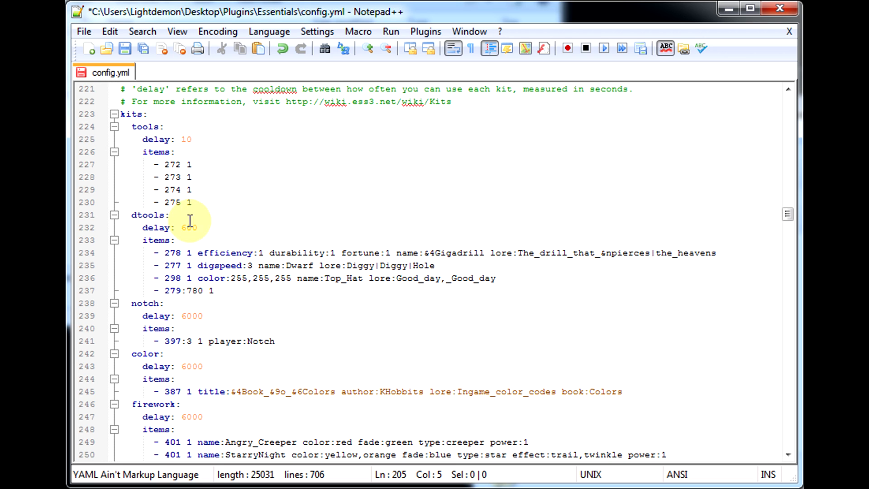
scroll(272, 197, "down", 2)
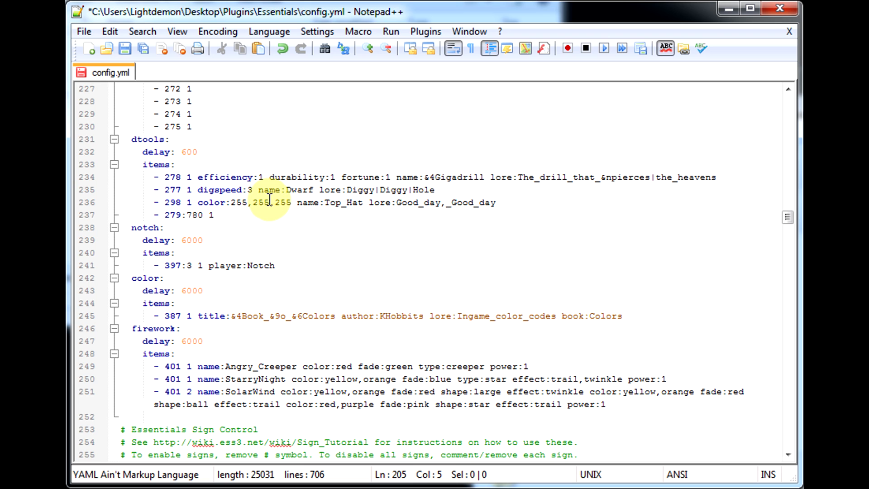
scroll(267, 197, "up", 4)
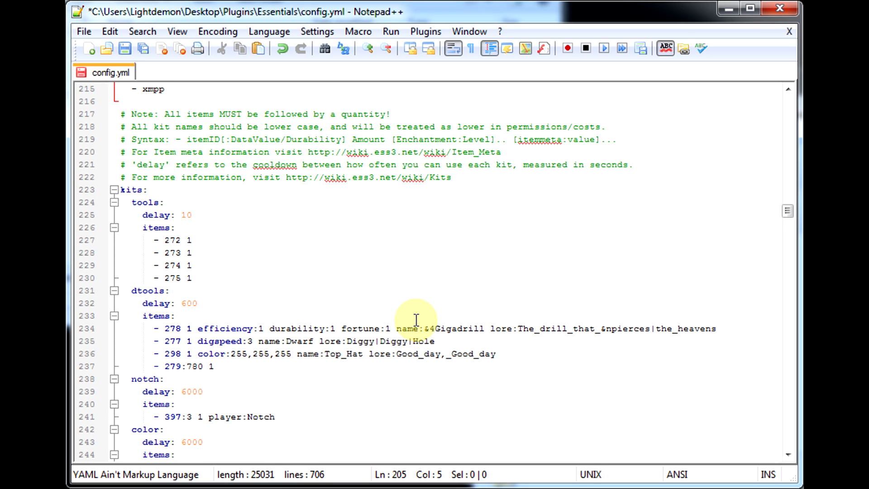
scroll(368, 307, "down", 3)
scroll(372, 309, "down", 1)
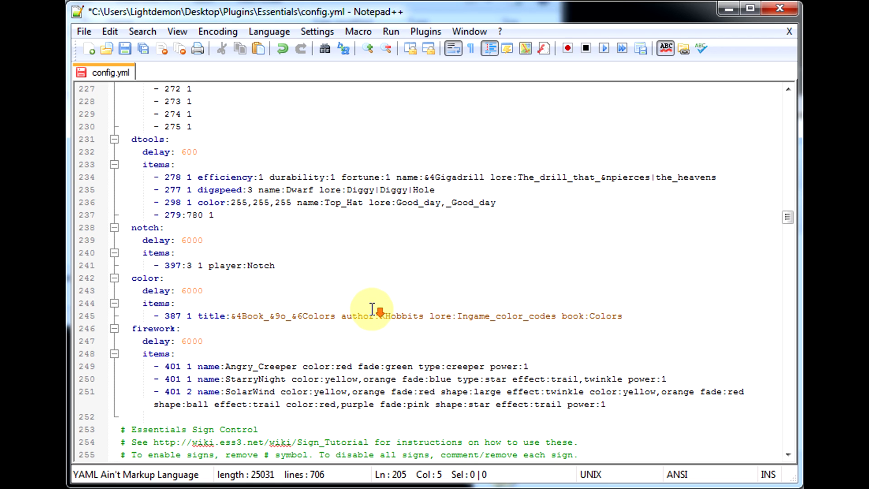
scroll(372, 309, "down", 2)
scroll(372, 309, "down", 3)
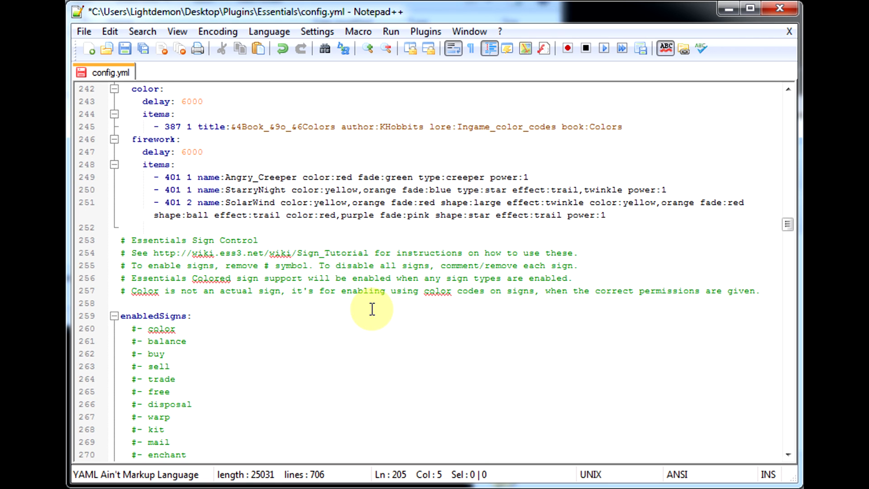
scroll(169, 308, "down", 2)
Uncomment the color, buy, sell, trade and warp entries in the enabledSigns list.
scroll(172, 268, "down", 1)
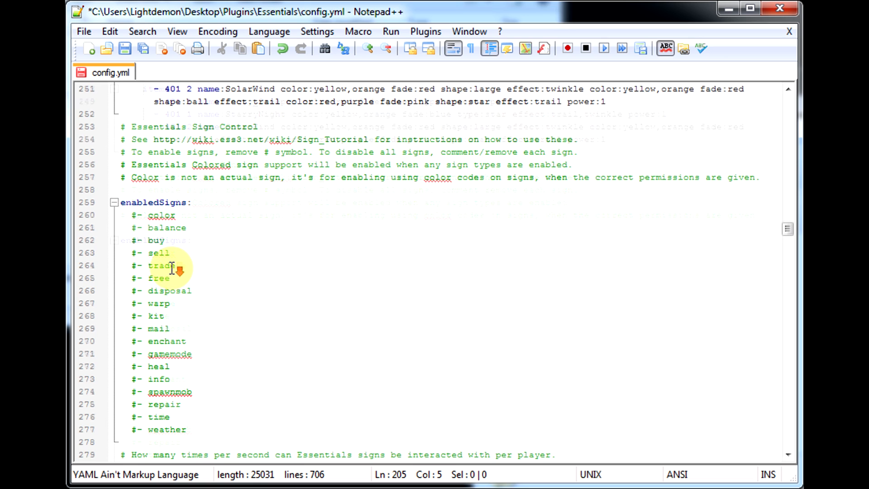
left_click(137, 216)
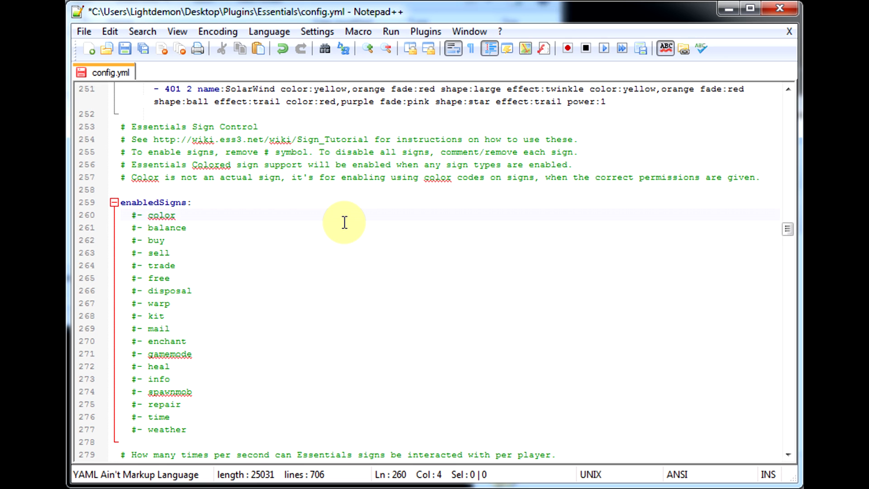
key("BackSpace")
left_click(137, 229)
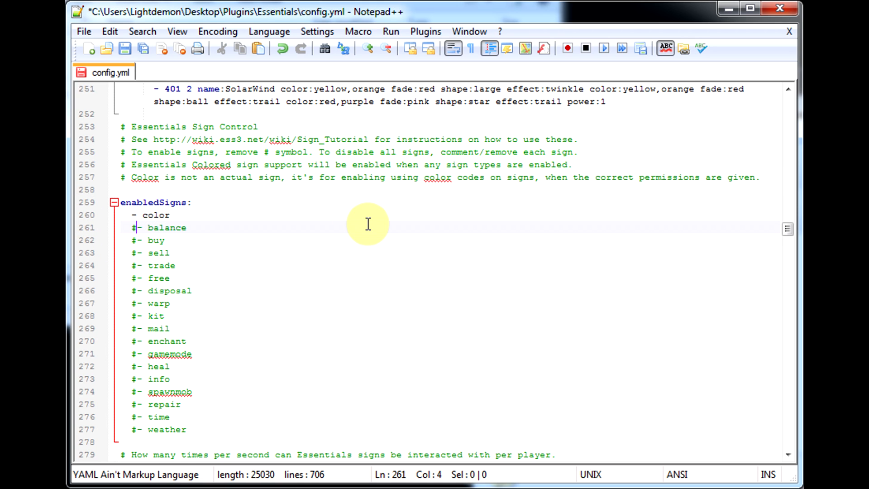
key("BackSpace")
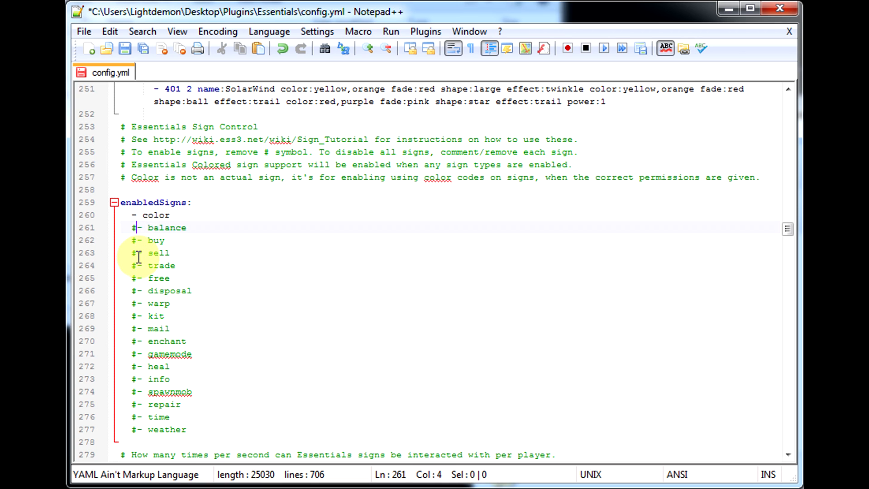
left_click(143, 242)
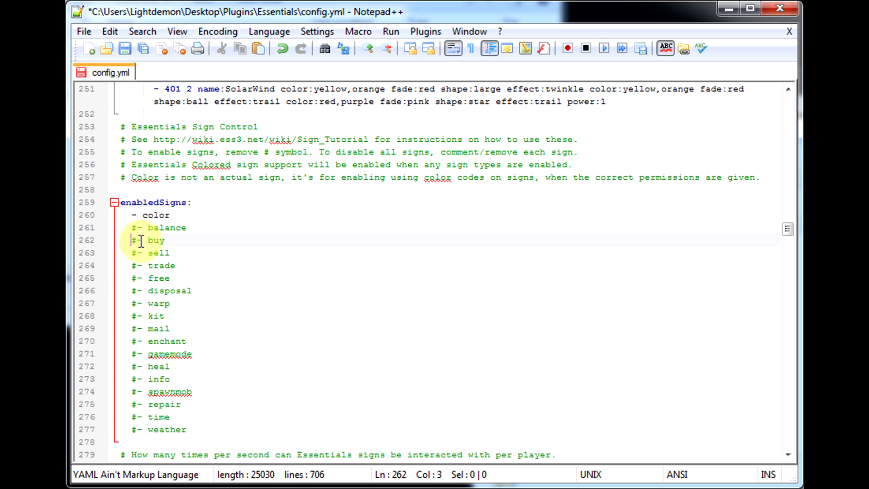
left_click(140, 254)
key("BackSpace")
key("BackSpace")
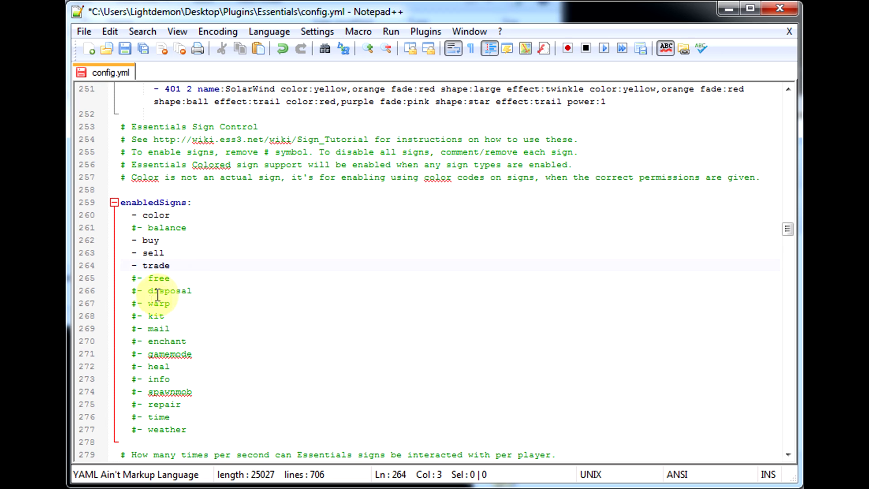
key("BackSpace")
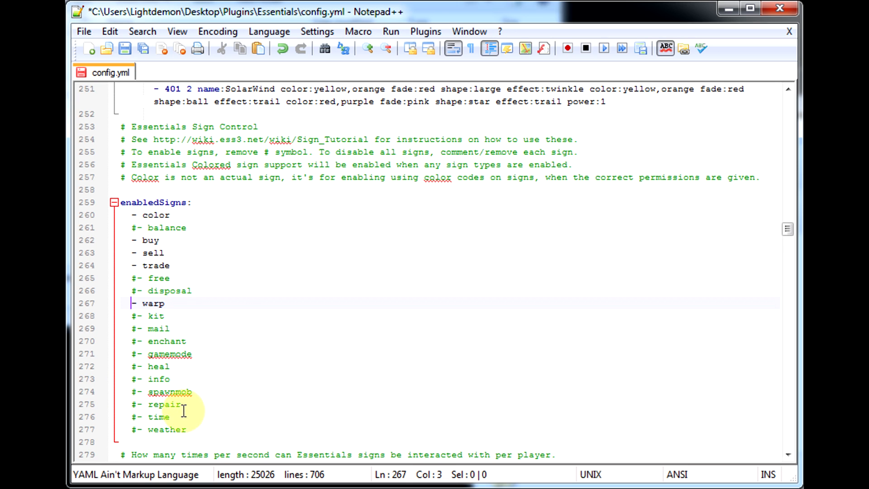
Uncomment the repair, time, weather and info entries in the enabledSigns list.
left_click(136, 404)
key("BackSpace")
left_click(138, 417)
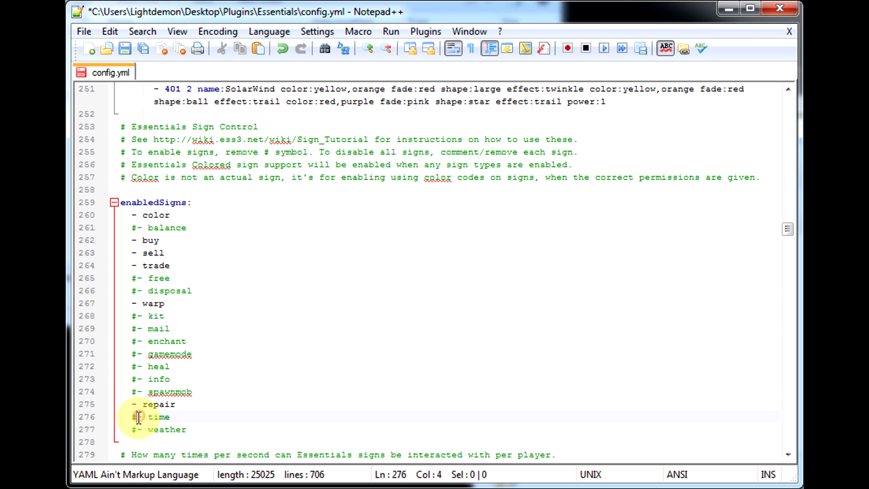
key("BackSpace")
left_click(138, 428)
key("BackSpace")
left_click(136, 379)
key("BackSpace")
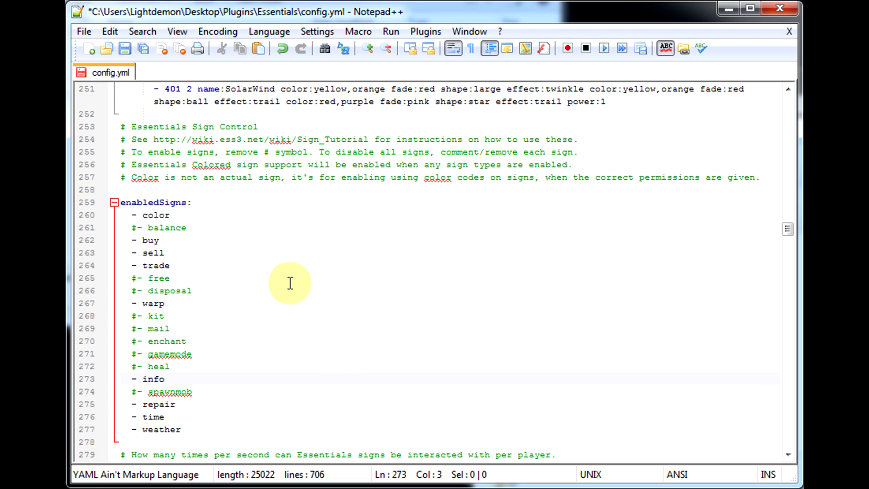
Scroll through the sign-use, backup, list grouping, locale and AFK settings of the config.
scroll(285, 278, "down", 3)
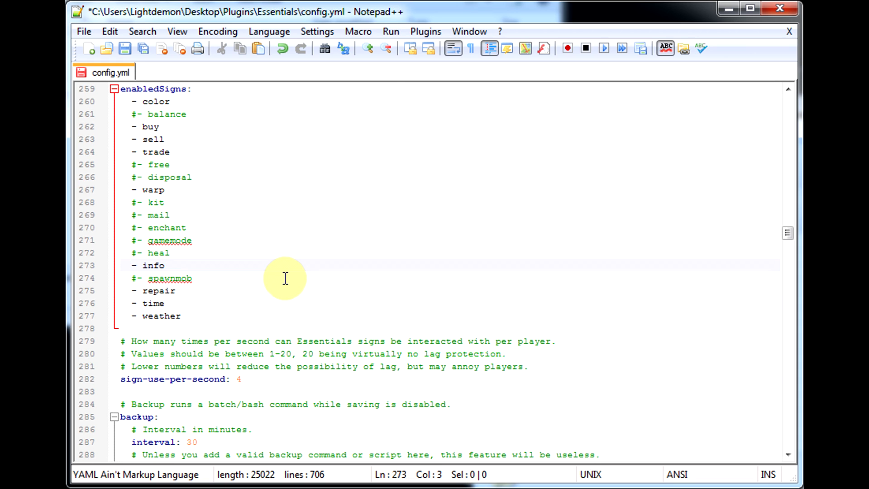
scroll(285, 278, "down", 2)
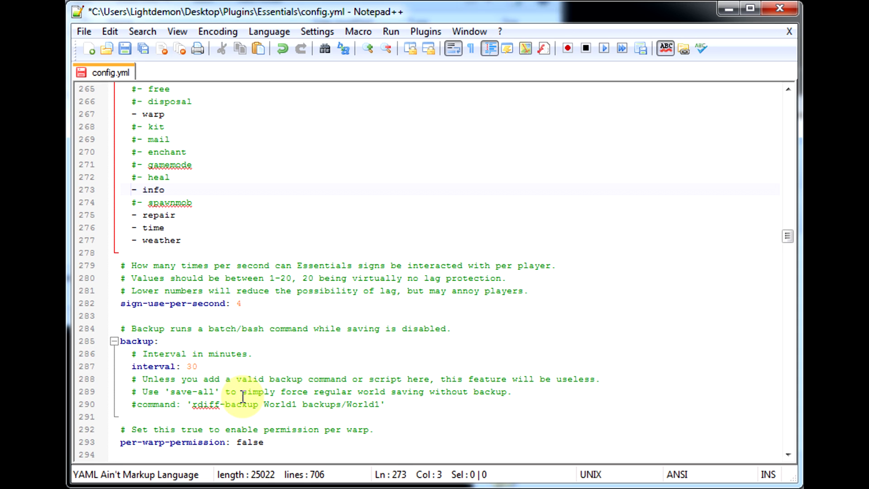
scroll(230, 341, "down", 1)
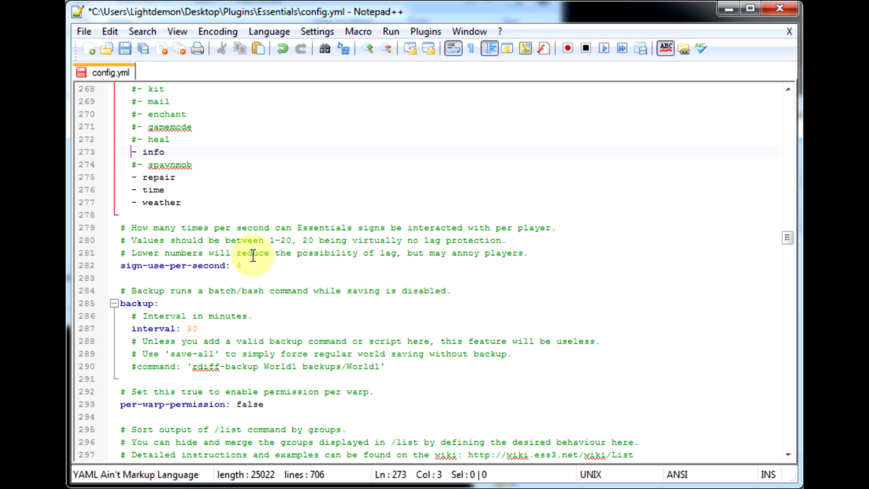
scroll(252, 255, "down", 1)
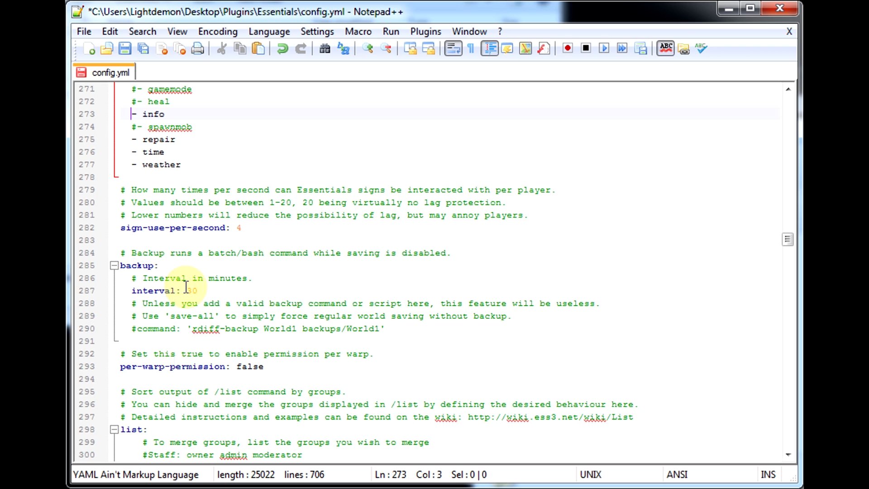
scroll(206, 345, "down", 2)
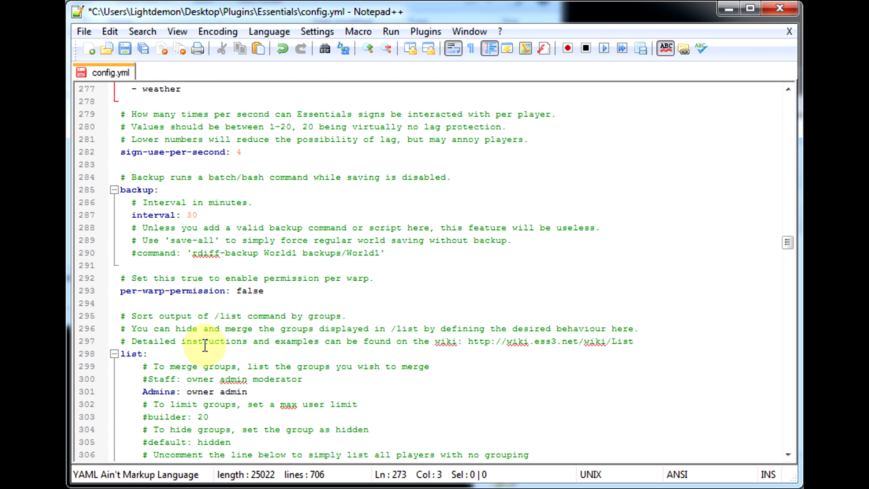
scroll(205, 345, "down", 1)
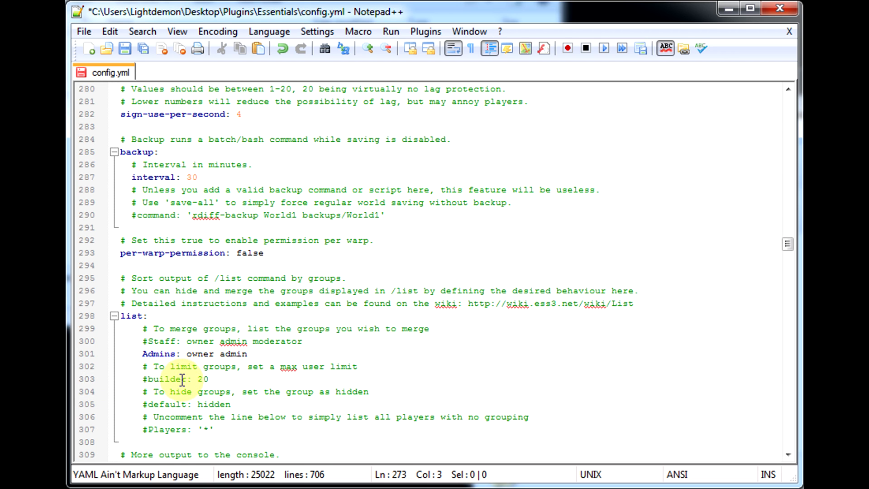
scroll(200, 393, "down", 2)
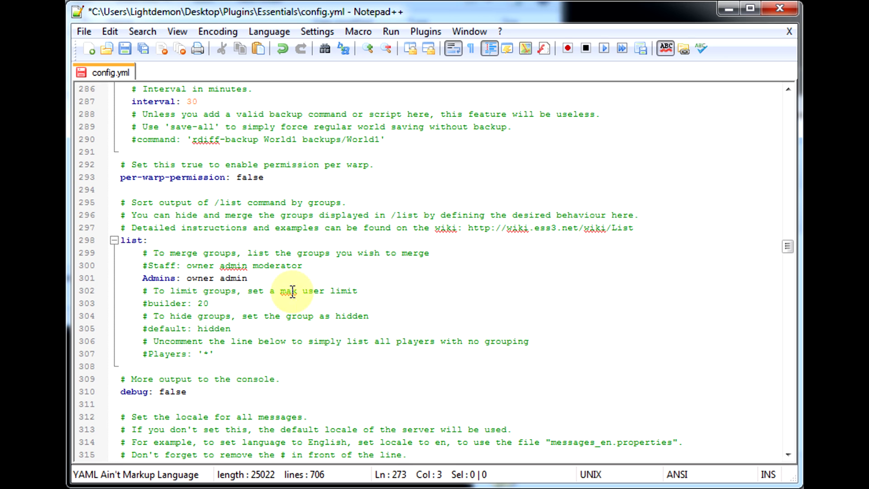
scroll(239, 362, "down", 5)
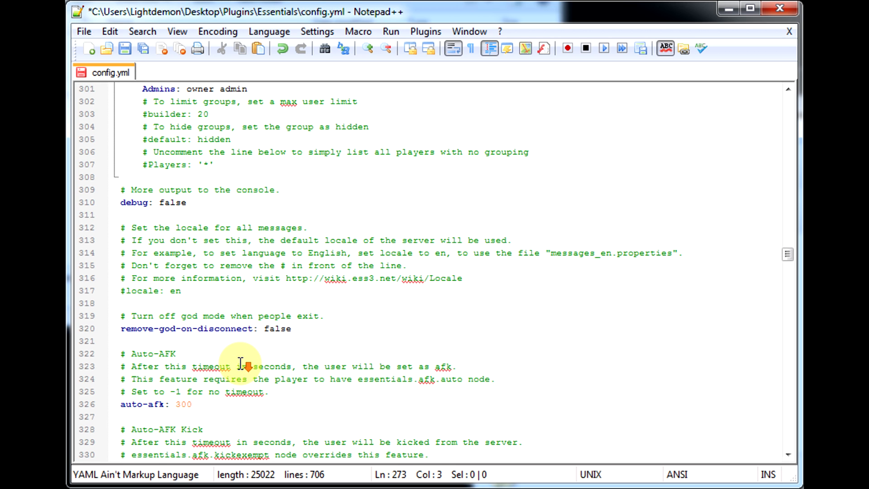
scroll(230, 328, "down", 2)
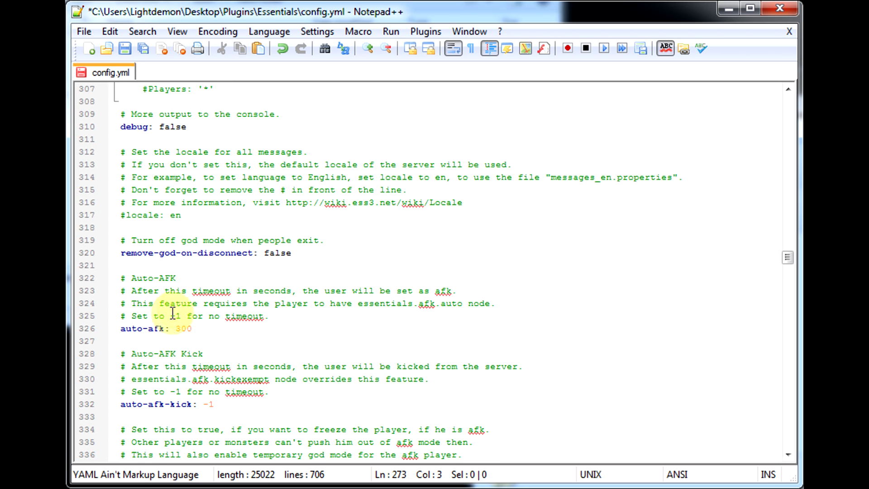
scroll(301, 240, "down", 1)
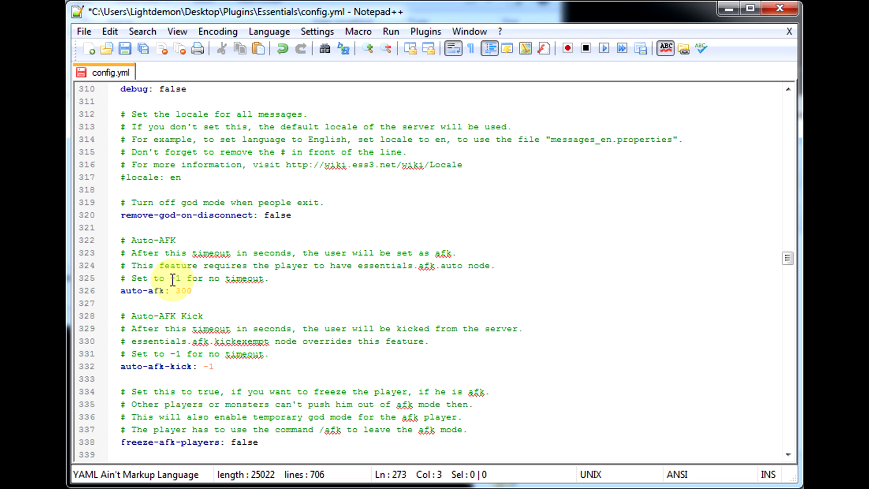
scroll(171, 312, "down", 1)
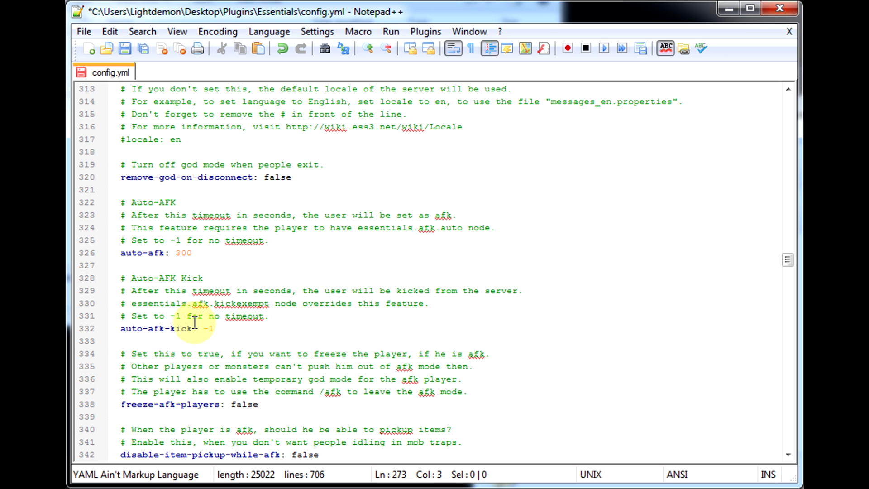
scroll(224, 324, "down", 2)
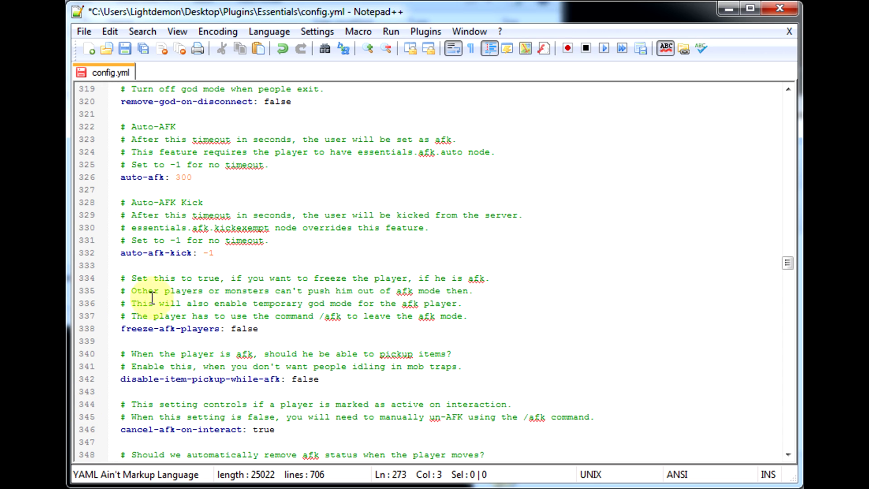
scroll(294, 313, "down", 2)
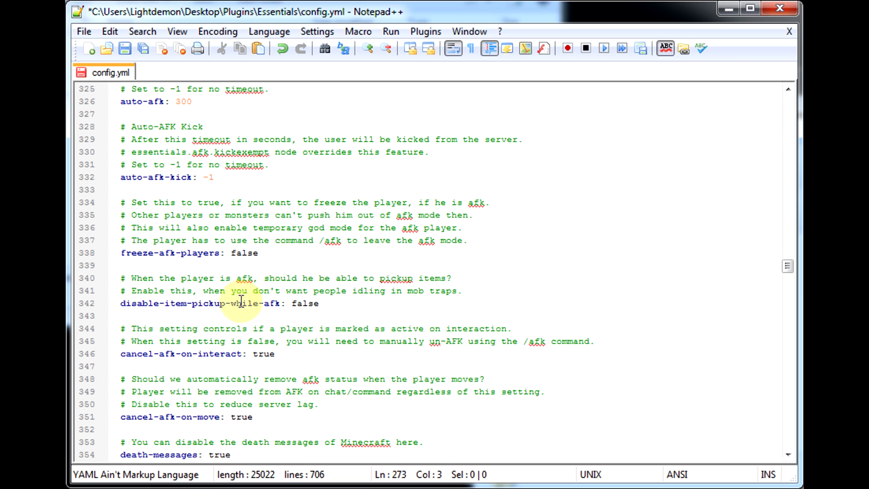
scroll(199, 353, "down", 1)
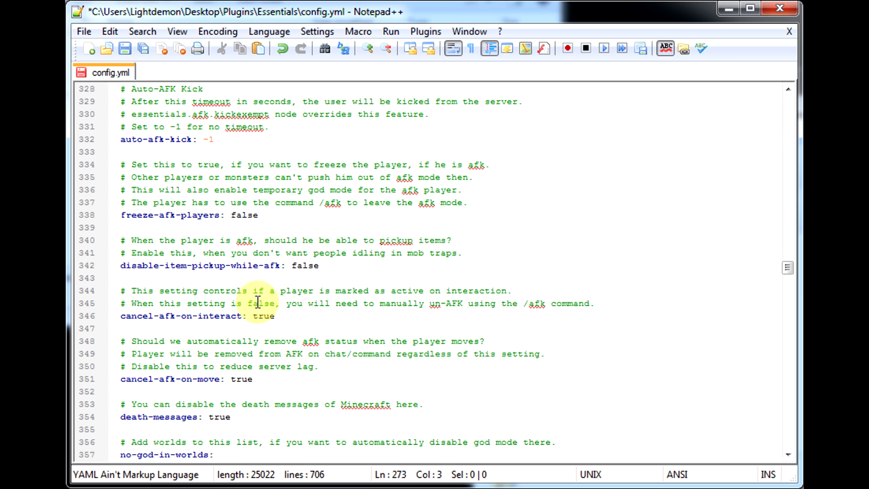
Scroll through the AFK, world teleport, stack size, enchantment, speed limit and EssentialsHome settings of the config.
scroll(290, 324, "down", 2)
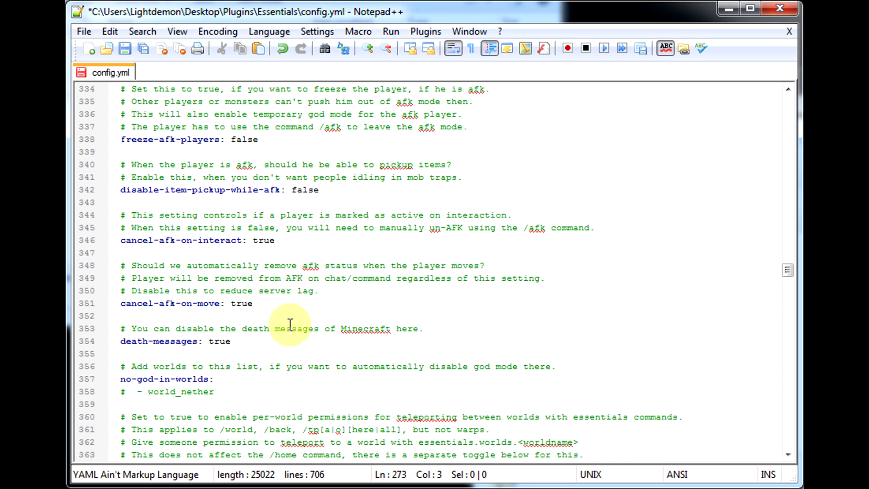
scroll(204, 315, "down", 1)
scroll(204, 316, "down", 1)
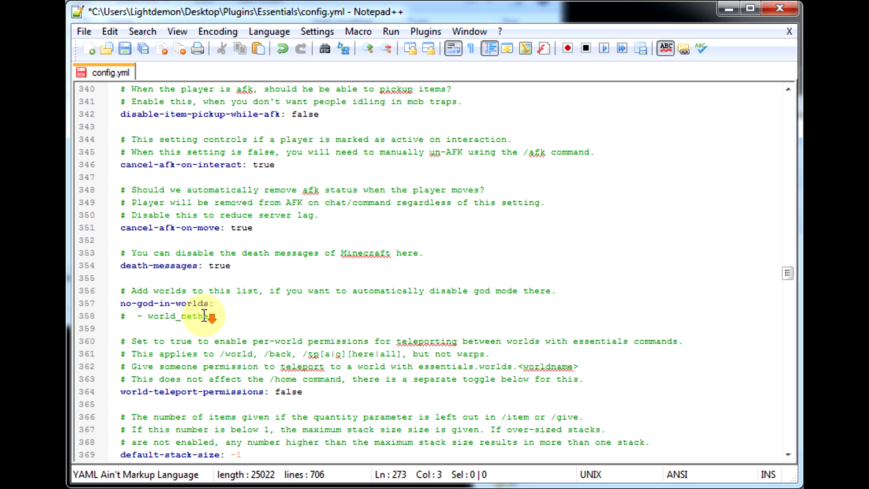
scroll(314, 287, "down", 1)
scroll(227, 284, "down", 1)
scroll(278, 300, "down", 2)
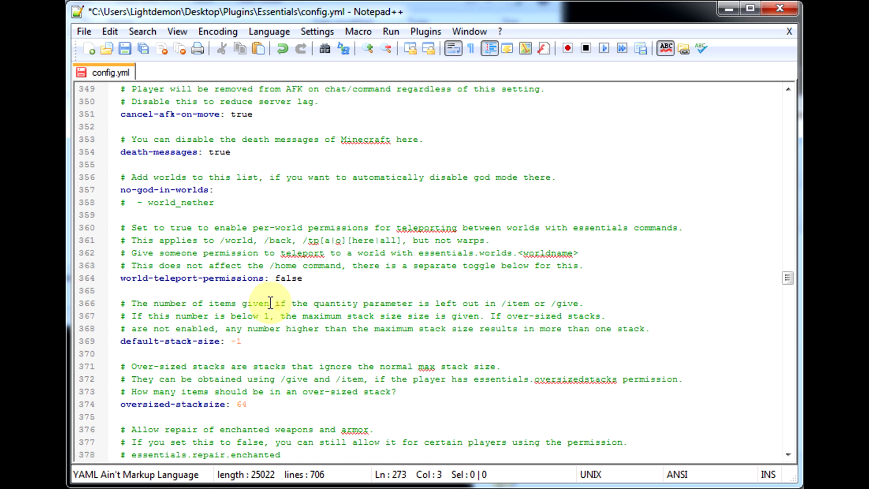
scroll(213, 296, "down", 2)
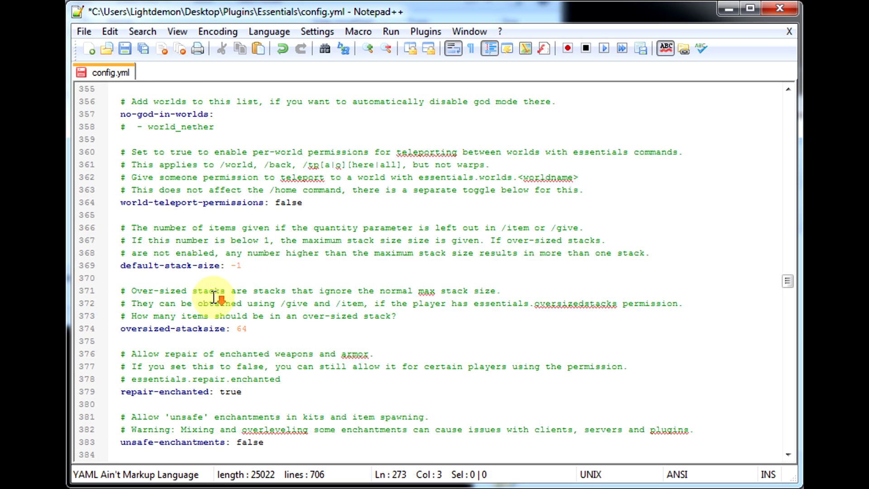
scroll(214, 297, "down", 2)
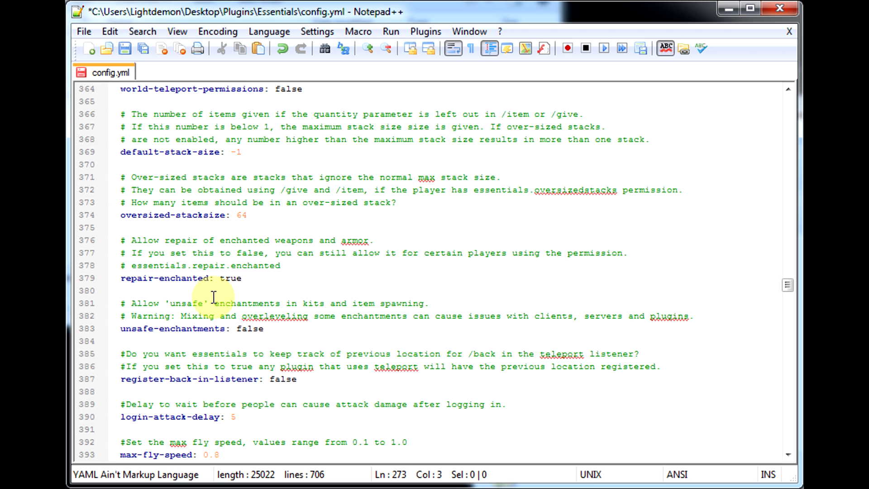
scroll(213, 297, "down", 3)
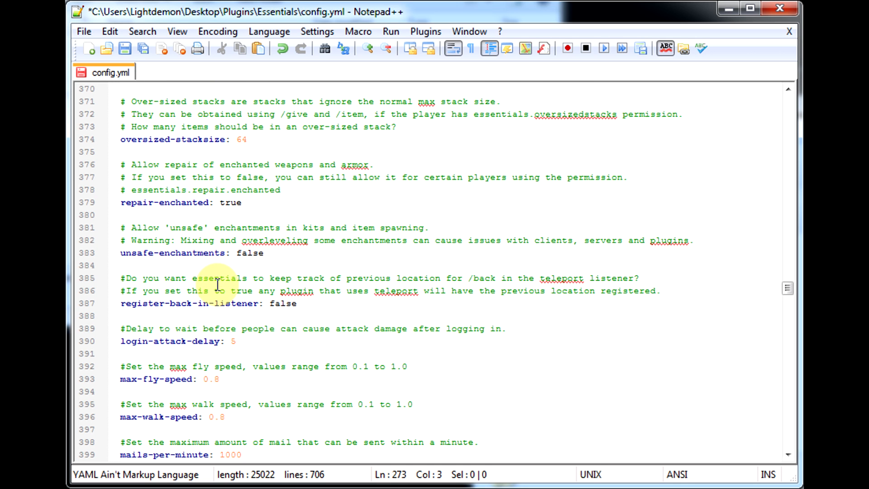
scroll(217, 284, "down", 1)
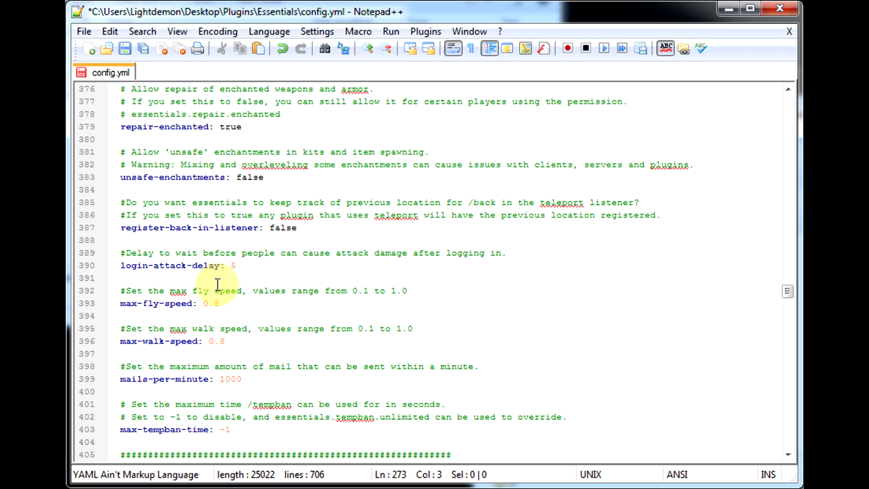
scroll(217, 284, "down", 1)
scroll(218, 284, "down", 3)
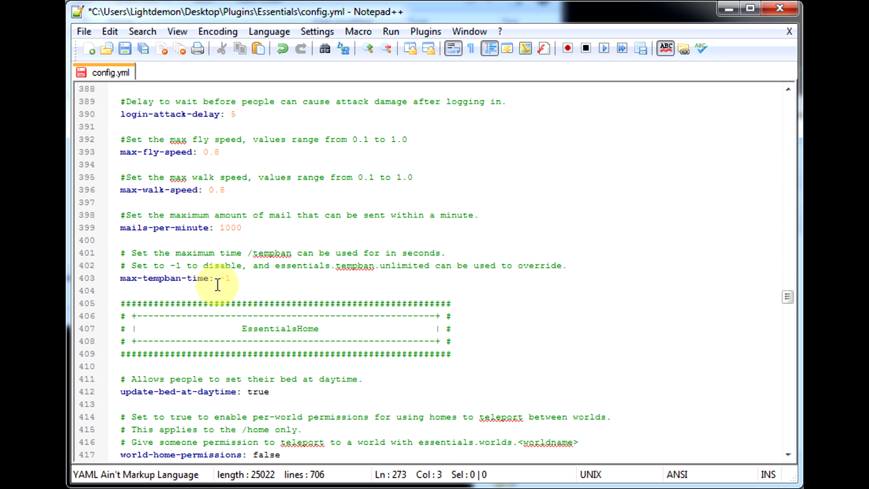
scroll(218, 284, "down", 2)
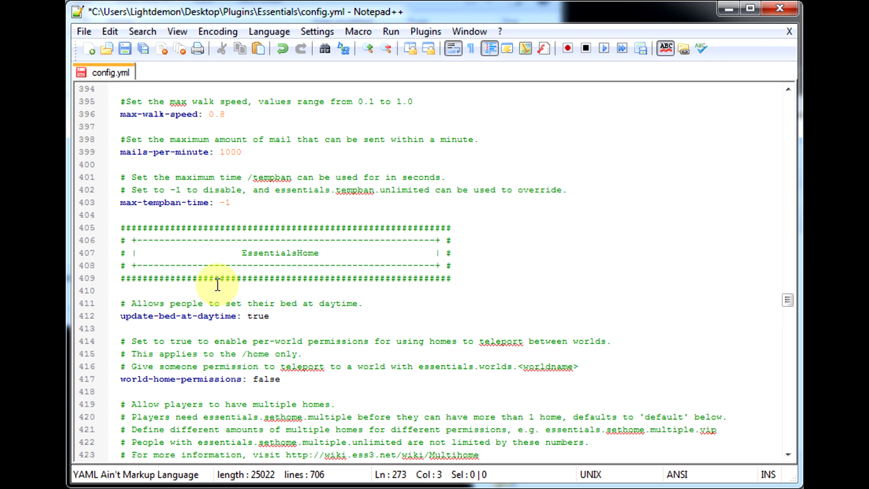
scroll(218, 284, "down", 5)
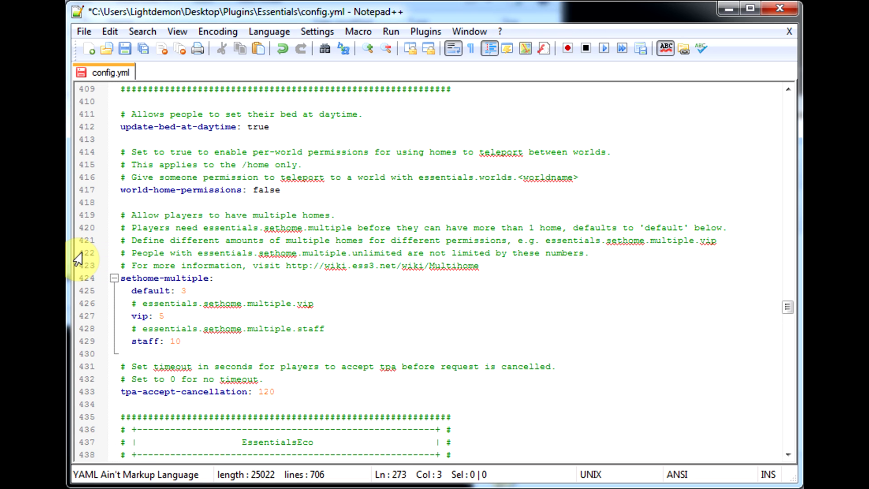
Set the default number of homes under sethome-multiple to 1.
left_click(170, 317)
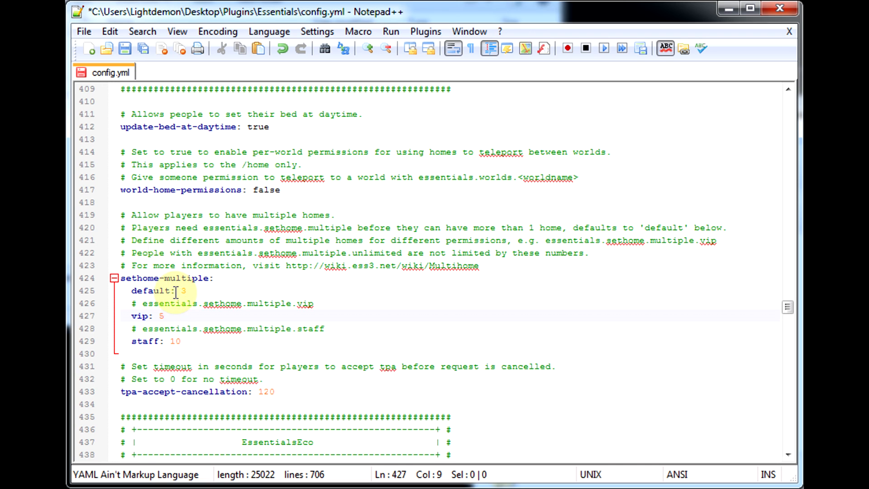
left_click(199, 291)
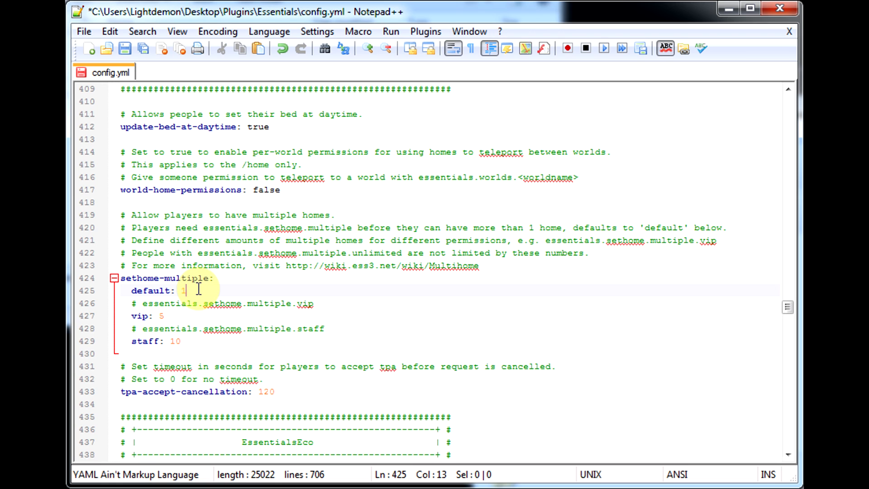
left_click(185, 316)
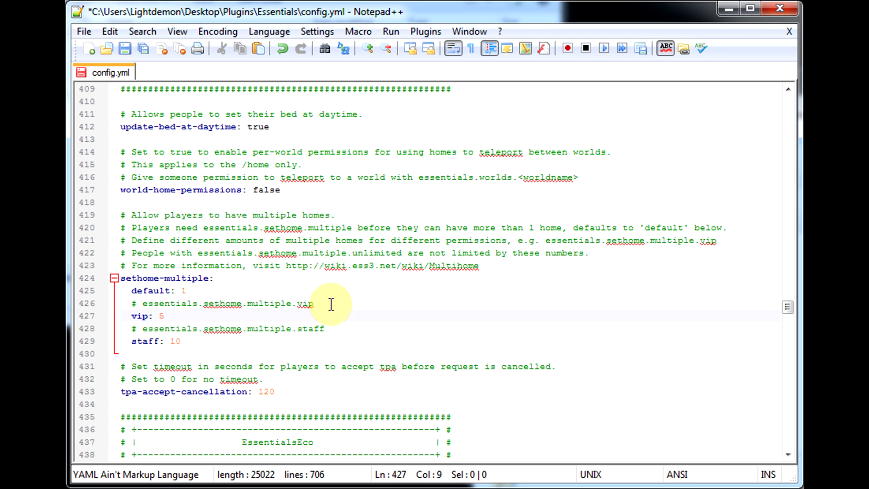
Set the EssentialsEco starting-balance to 1500.
scroll(307, 328, "down", 1)
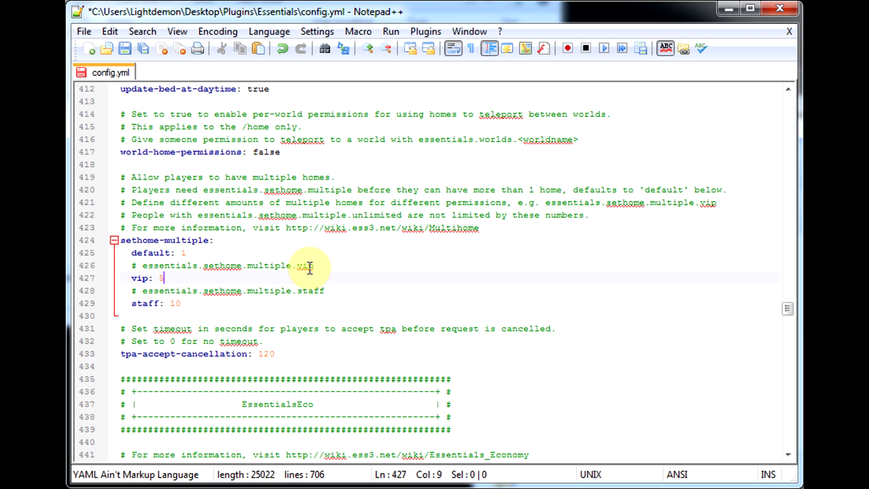
scroll(256, 212, "down", 4)
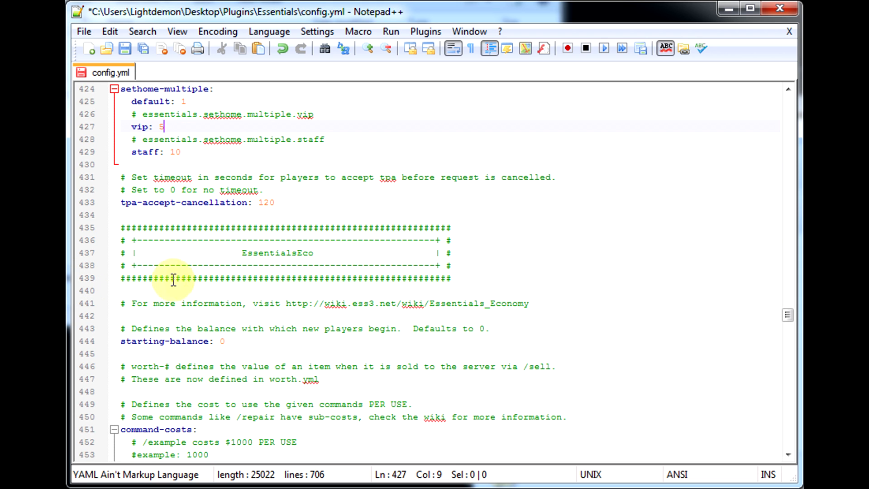
scroll(385, 325, "down", 1)
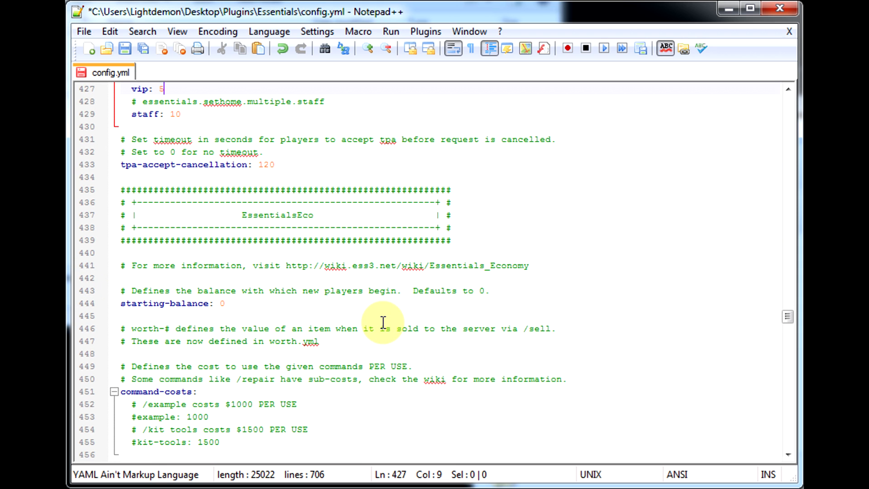
mouse_move(220, 303)
left_mouse_down()
mouse_move(234, 297)
mouse_move(233, 304)
left_mouse_up()
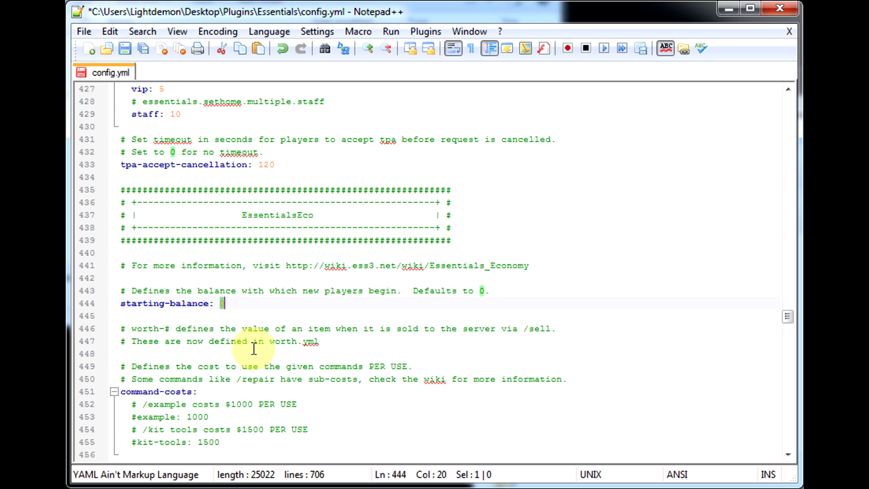
type("1500")
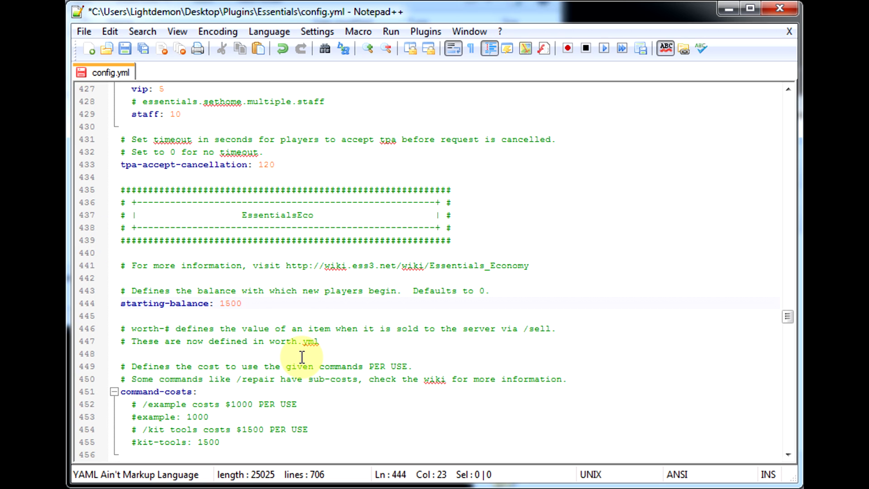
left_click(302, 357)
Change the currency-symbol to ¥.
scroll(302, 357, "down", 2)
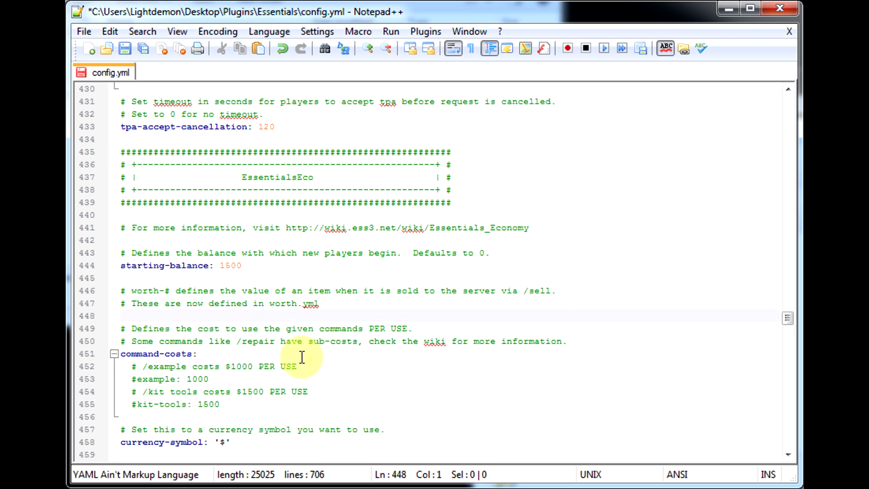
left_click_drag(227, 404, 220, 404)
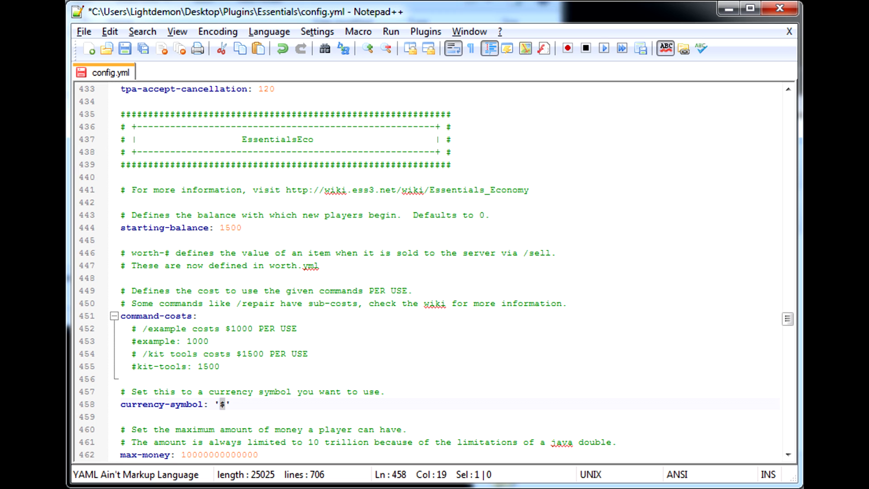
type("¥")
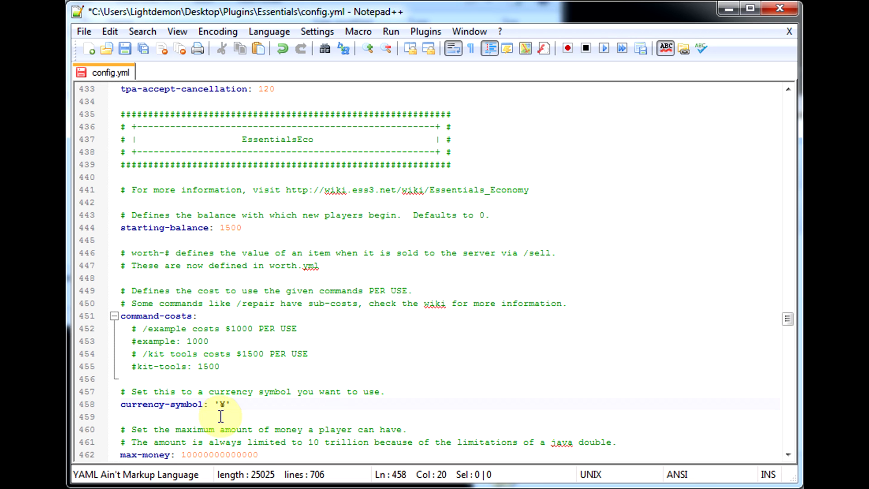
Scroll through the money limits, EssentialsHelp, EssentialsChat and EssentialsProtect settings of the config.
scroll(278, 384, "down", 1)
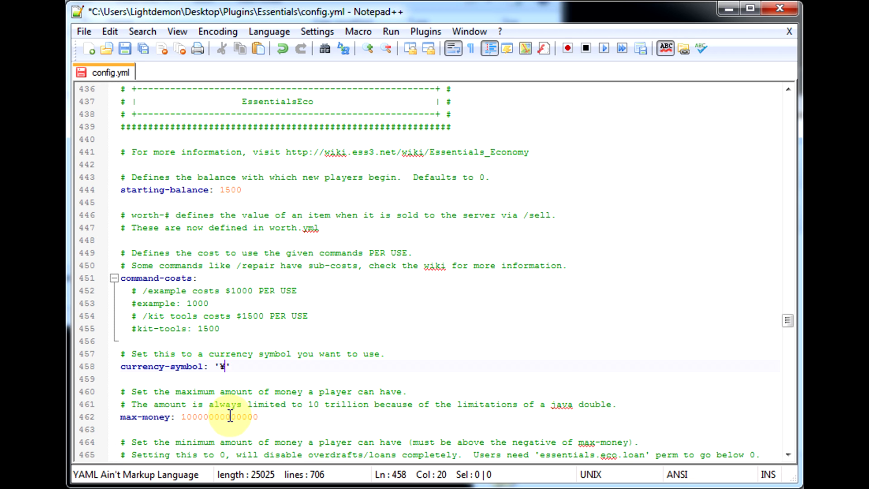
scroll(229, 416, "down", 2)
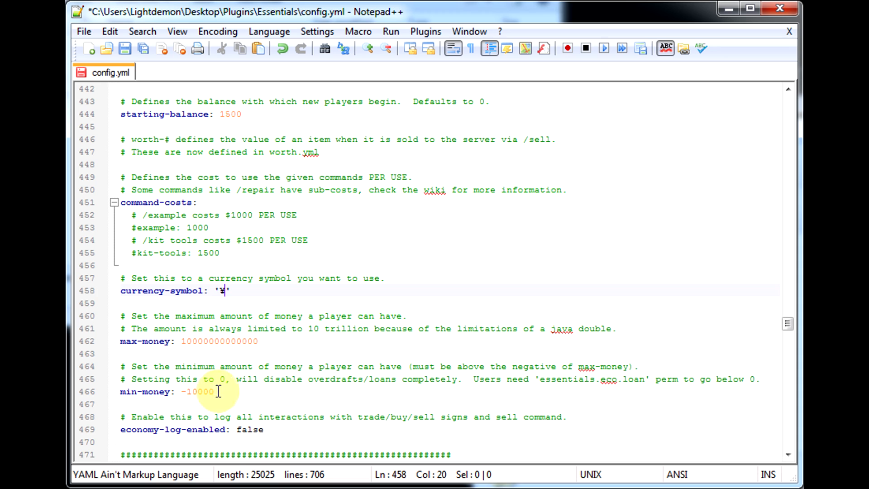
scroll(263, 364, "down", 3)
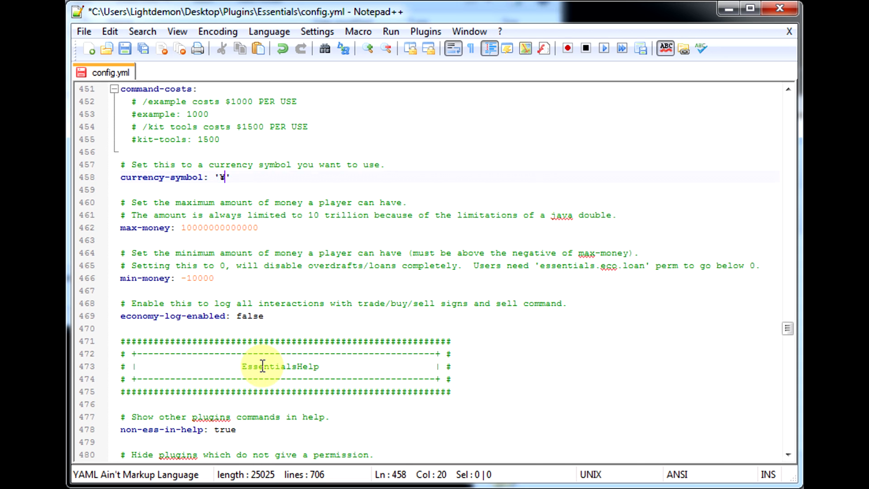
scroll(263, 366, "down", 3)
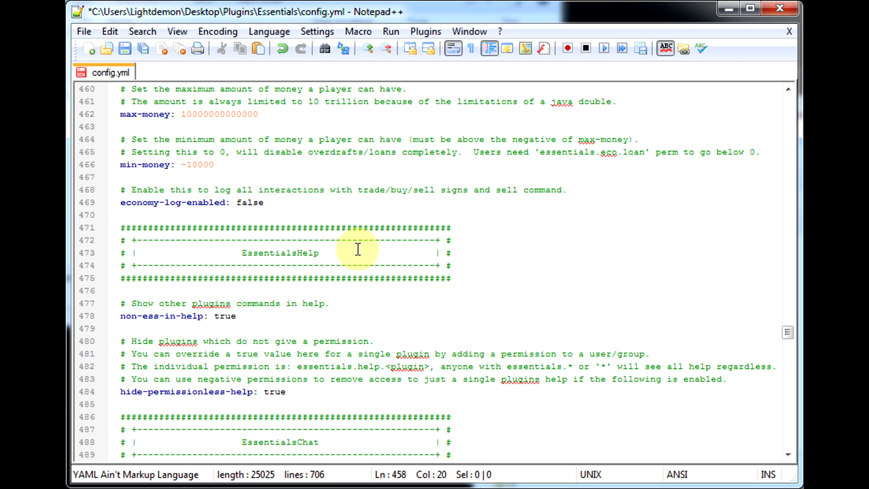
scroll(271, 199, "up", 2)
scroll(271, 199, "down", 2)
scroll(276, 224, "down", 7)
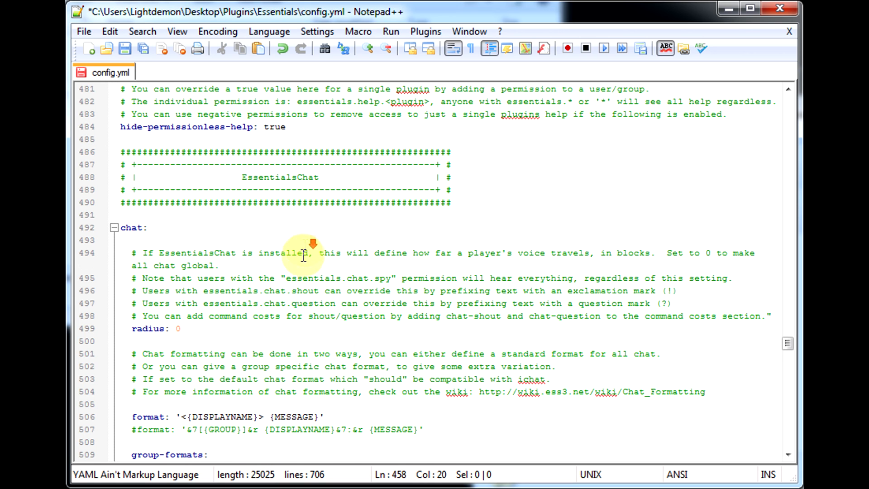
scroll(271, 265, "down", 2)
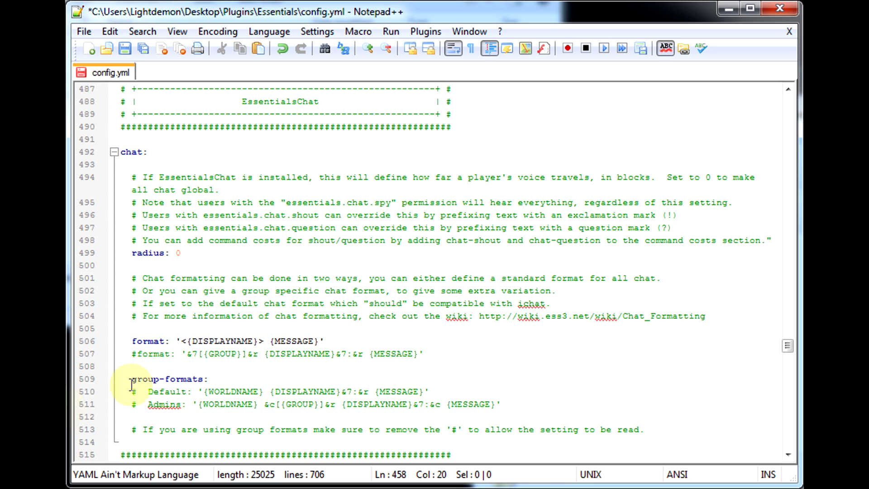
scroll(266, 355, "down", 7)
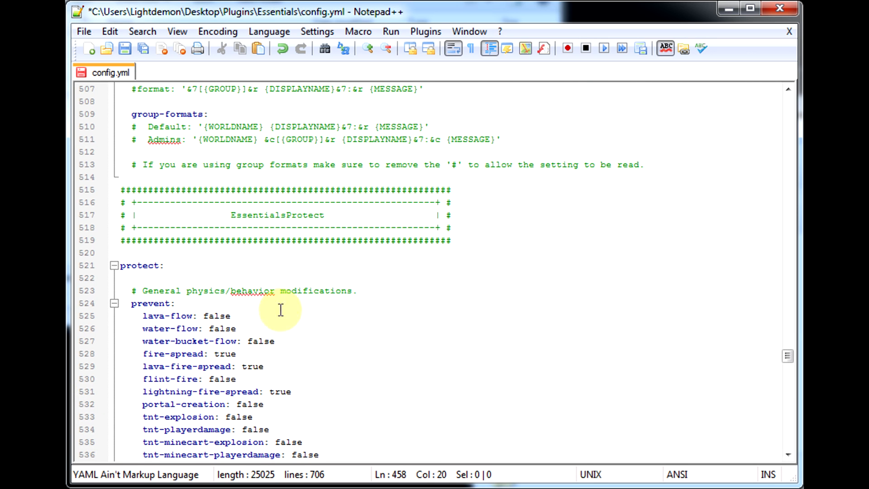
scroll(281, 308, "down", 3)
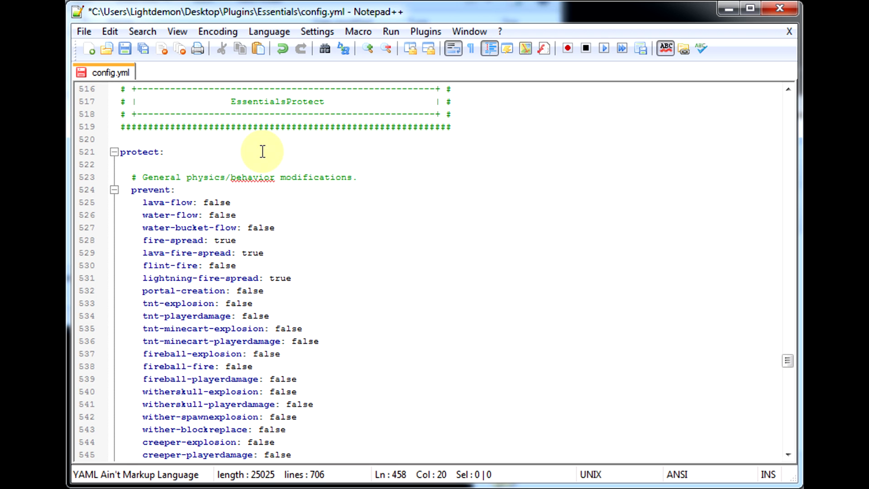
scroll(291, 214, "down", 1)
scroll(292, 214, "down", 3)
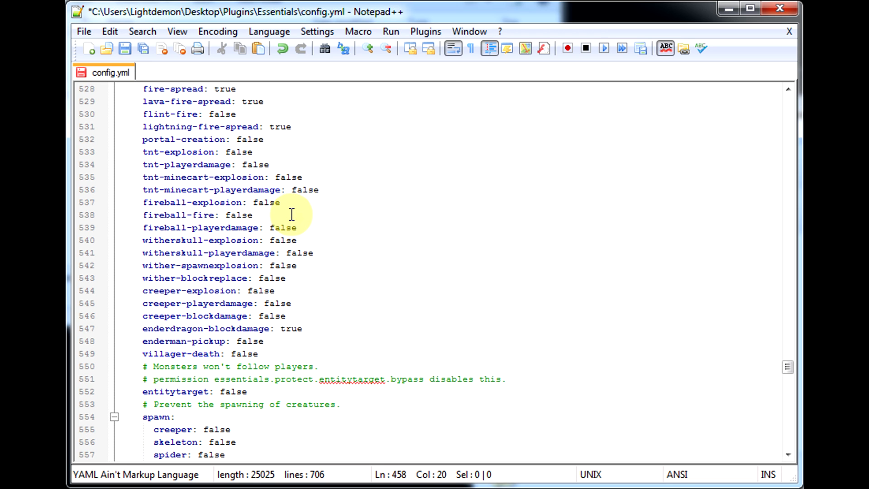
scroll(292, 214, "down", 9)
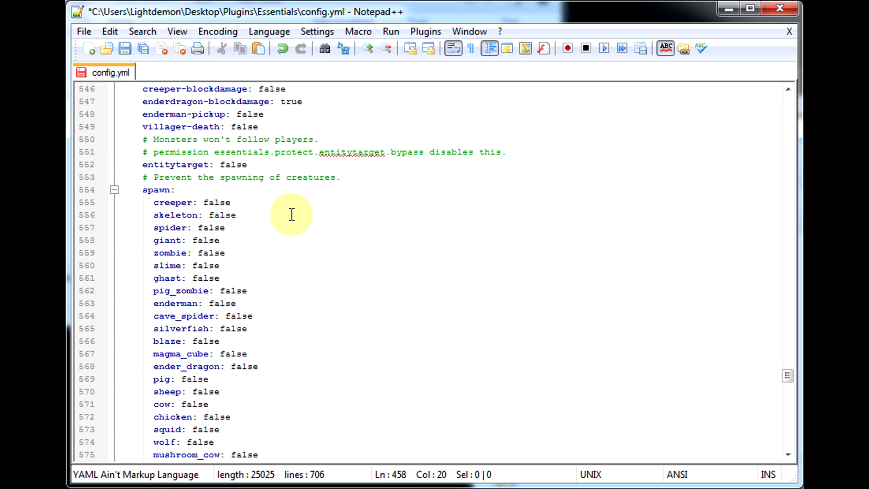
scroll(292, 214, "down", 3)
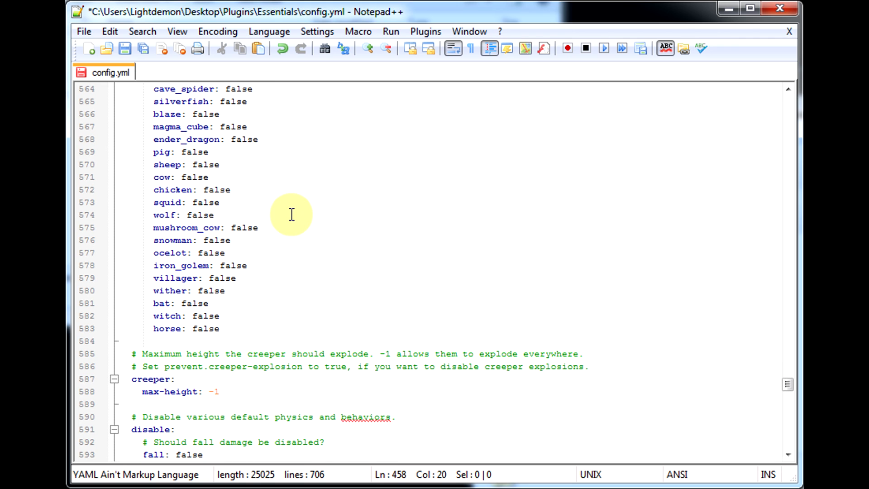
scroll(291, 214, "down", 3)
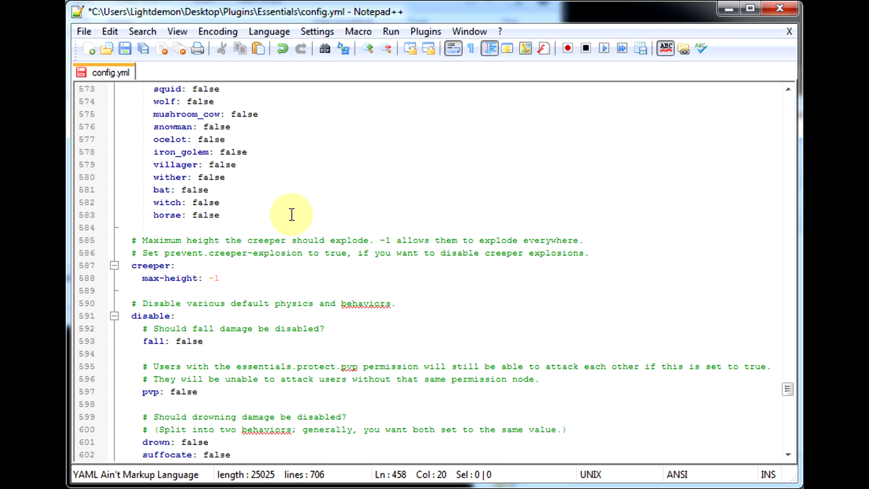
scroll(292, 214, "down", 3)
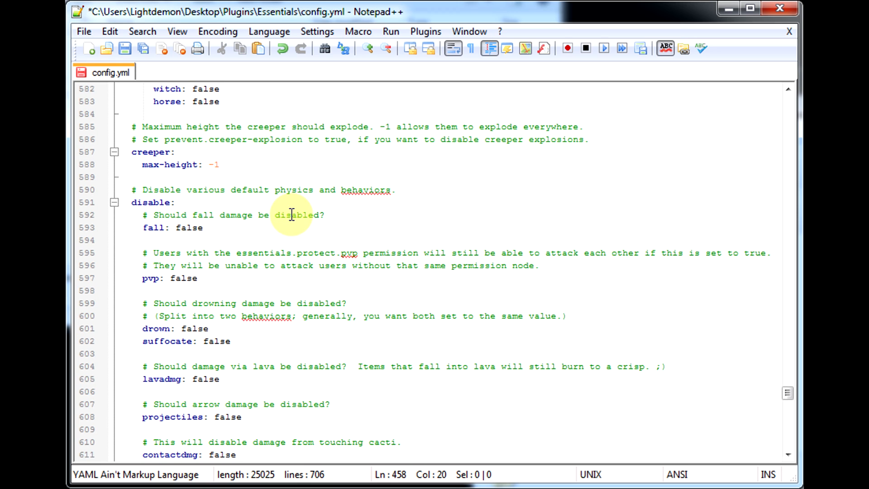
scroll(200, 228, "up", 3)
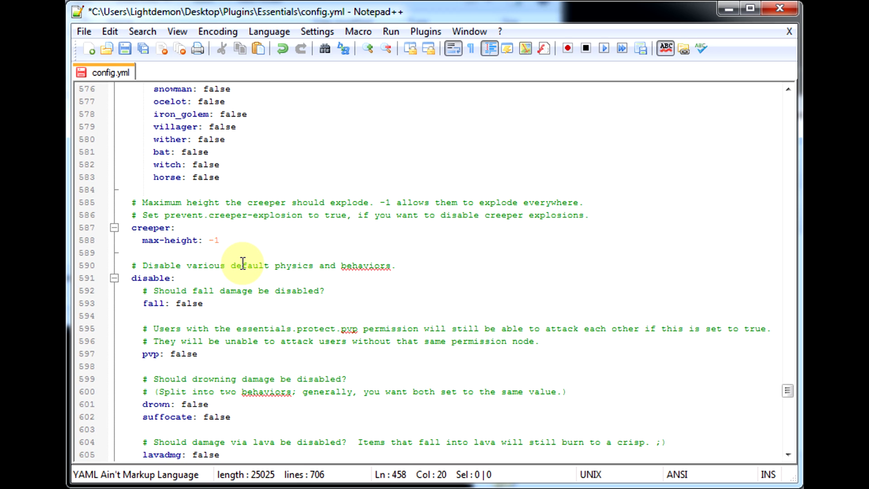
Scroll through the EssentialsAntiBuild and Essentials Spawn / New Players settings to the end of the config.
scroll(242, 264, "down", 3)
scroll(242, 264, "down", 6)
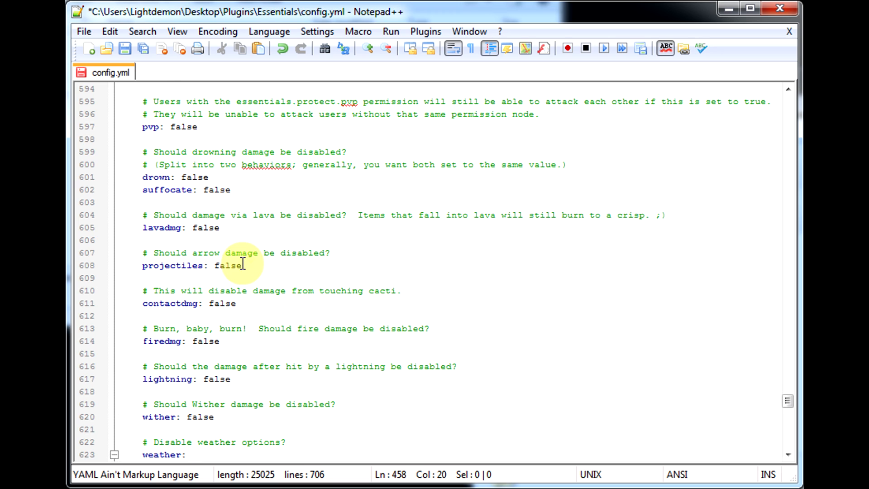
scroll(235, 316, "down", 3)
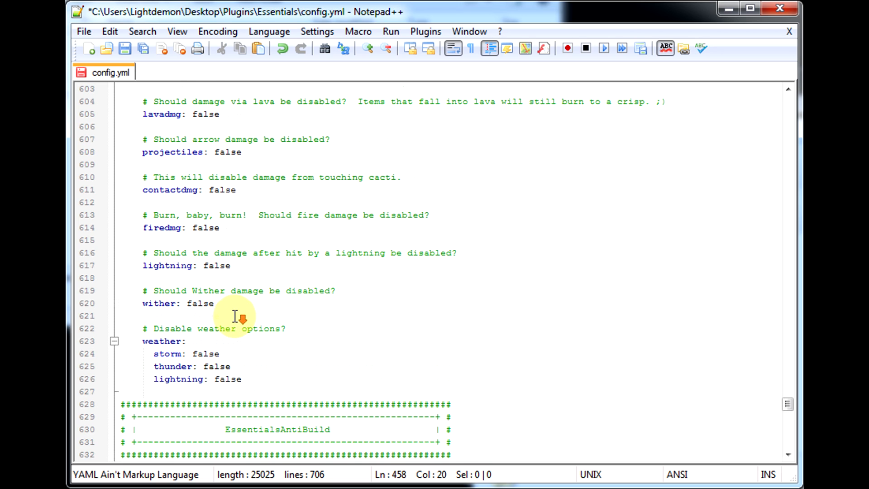
scroll(234, 315, "down", 3)
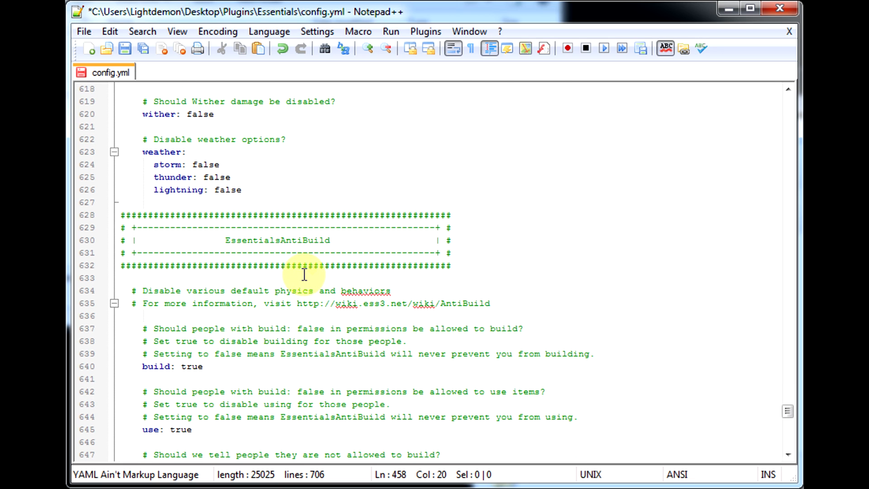
scroll(300, 277, "down", 2)
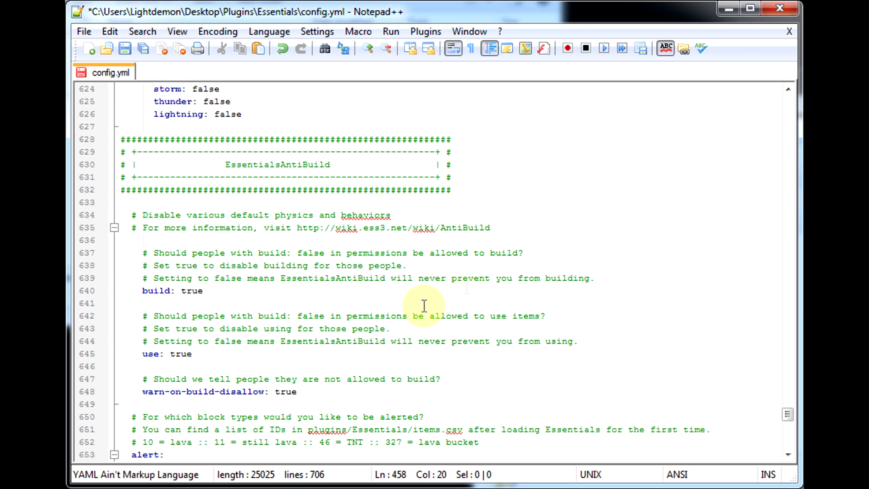
scroll(236, 319, "down", 4)
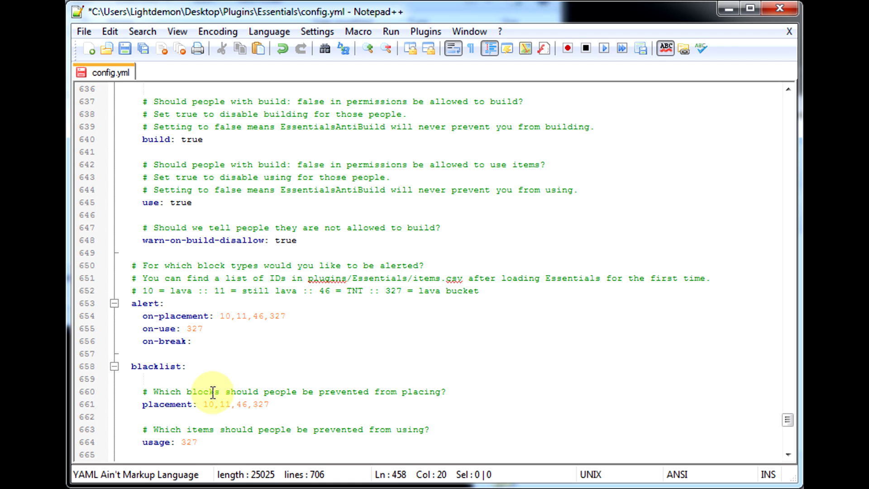
scroll(288, 377, "down", 5)
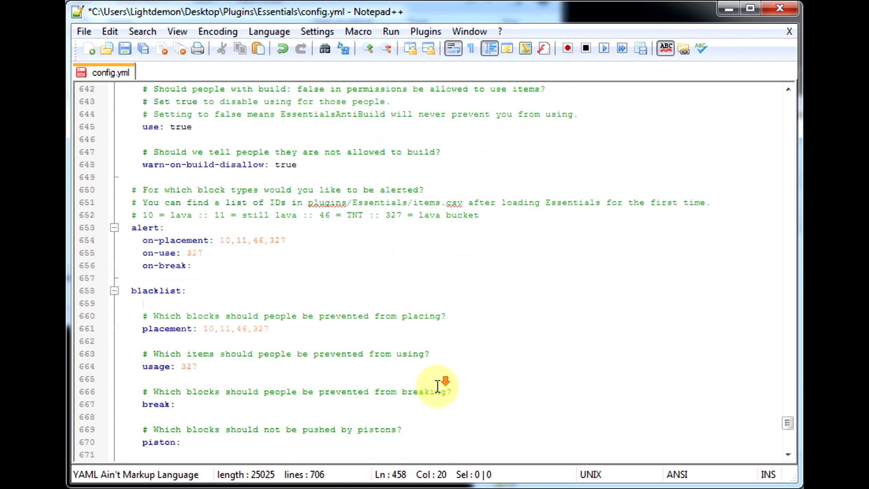
scroll(266, 179, "down", 5)
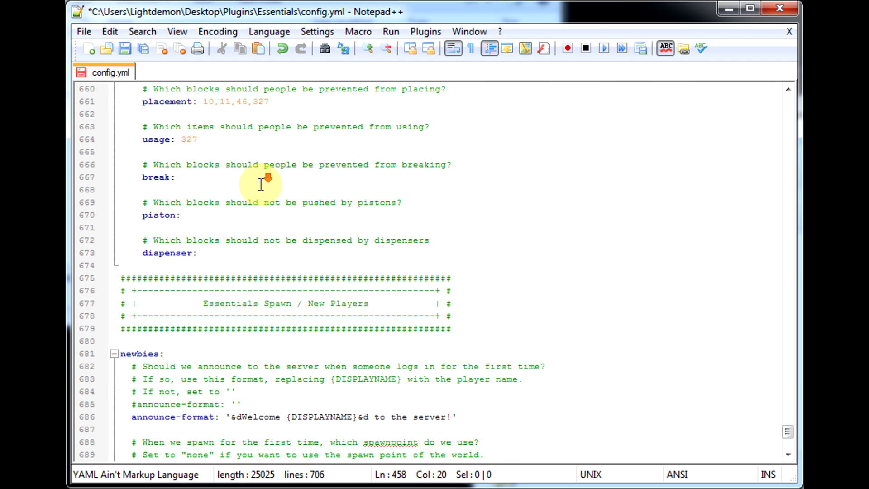
scroll(261, 185, "down", 2)
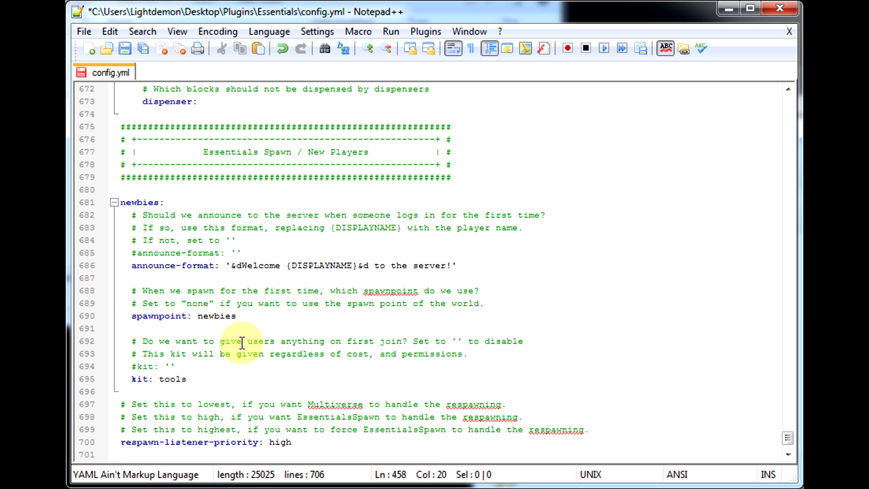
scroll(269, 332, "down", 1)
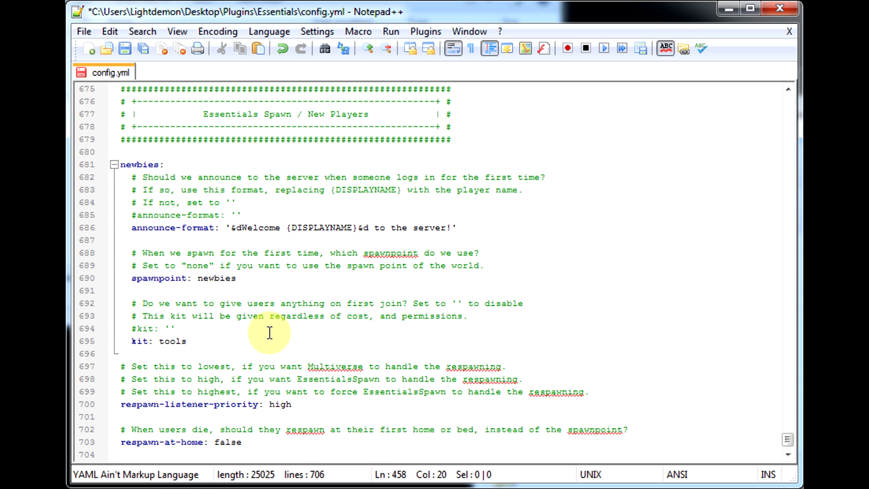
scroll(269, 333, "down", 1)
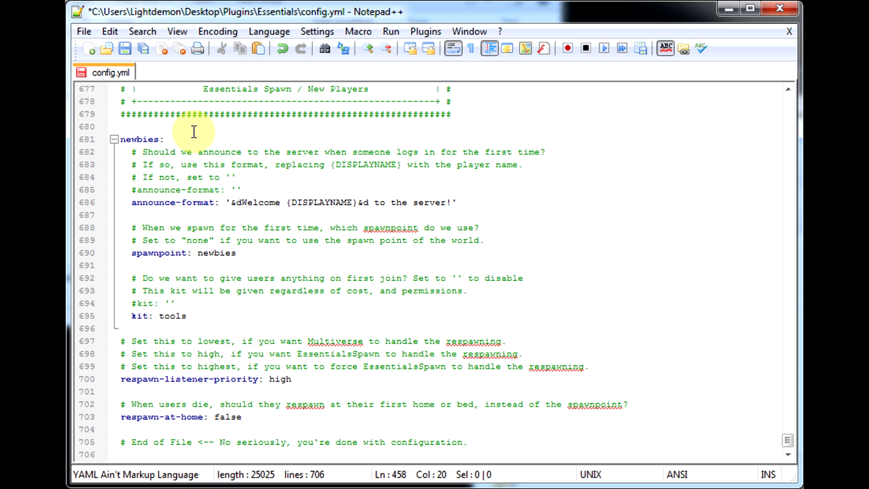
scroll(194, 158, "up", 1)
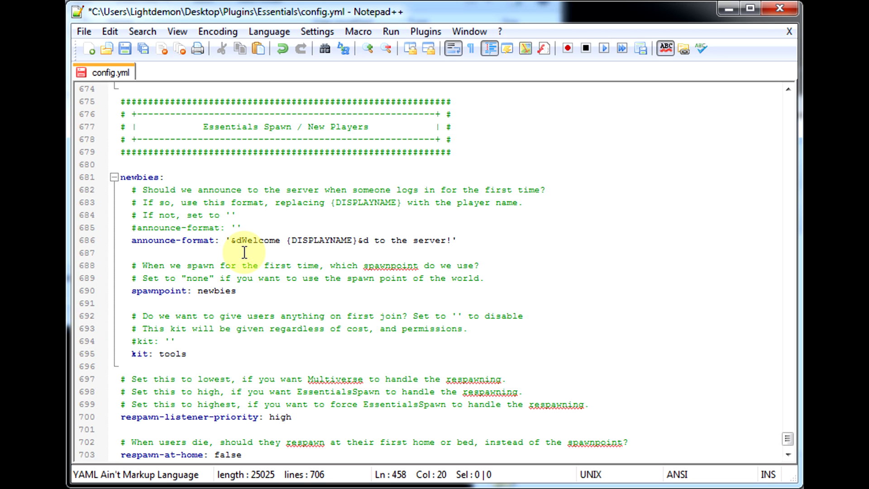
scroll(205, 344, "down", 1)
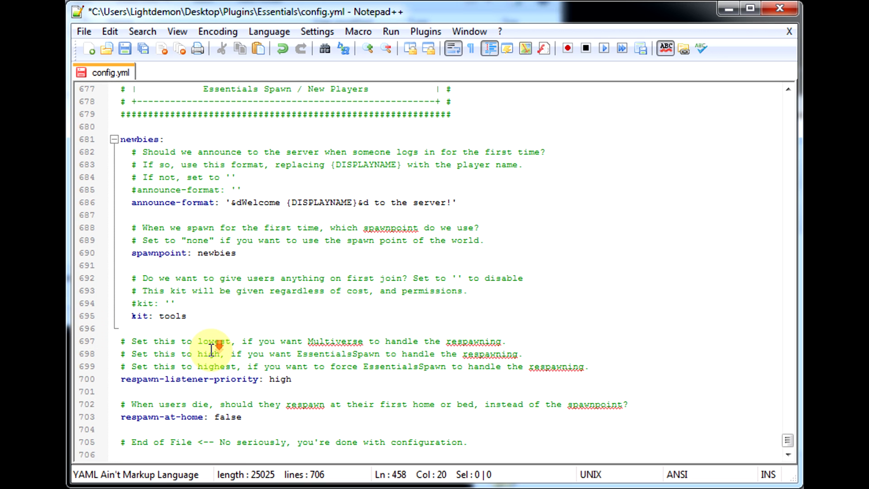
Try commenting out the kit: tools line in the newbies section, removing the comment mark again.
left_click(171, 317)
left_click_drag(197, 313, 159, 312)
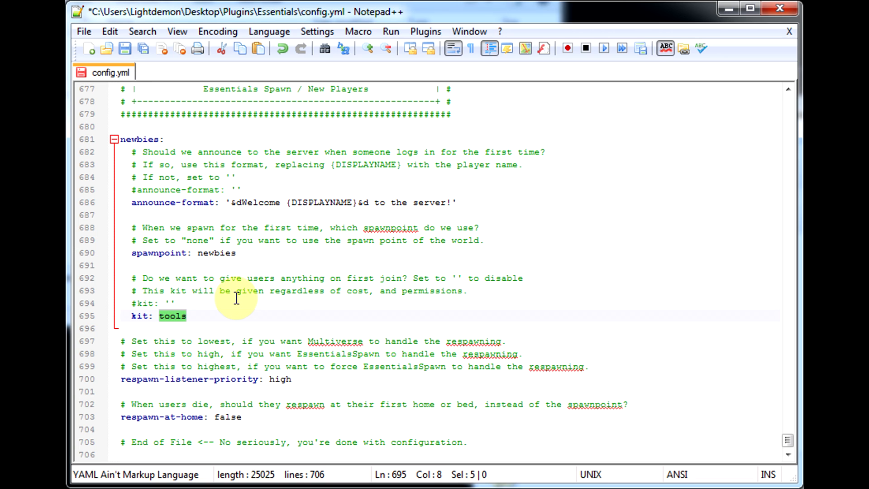
left_click(216, 326)
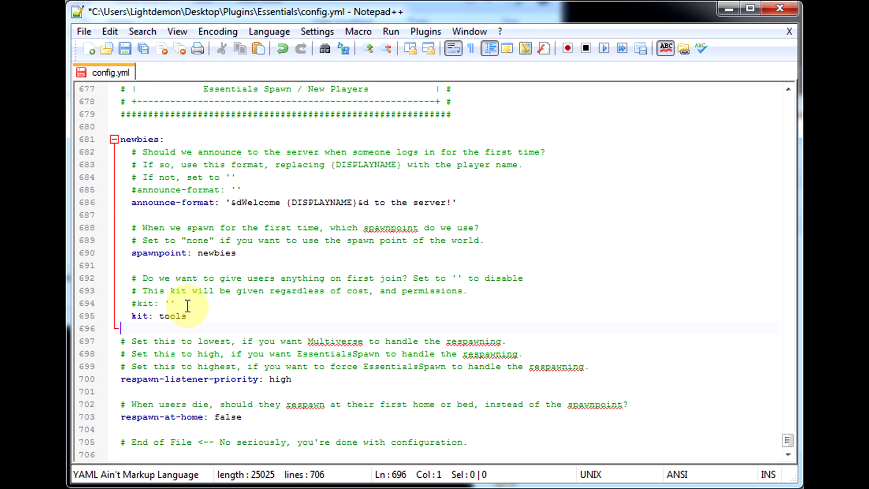
left_click(131, 315)
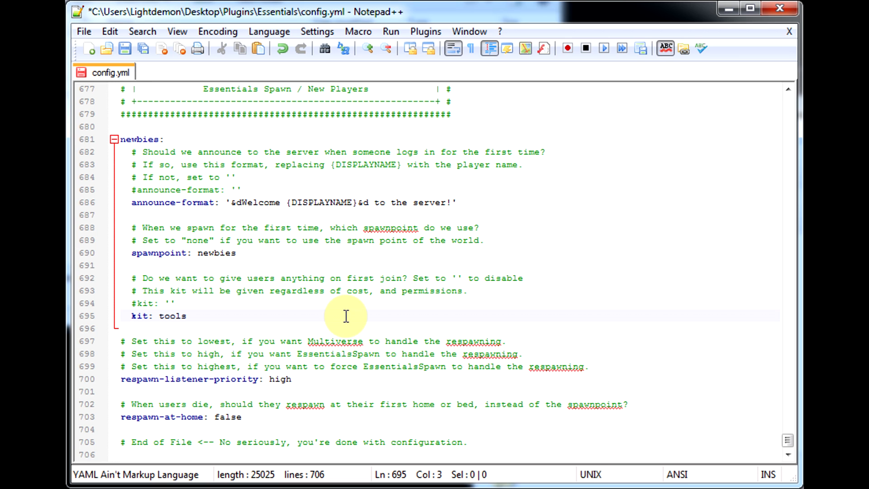
type("#")
key("BackSpace")
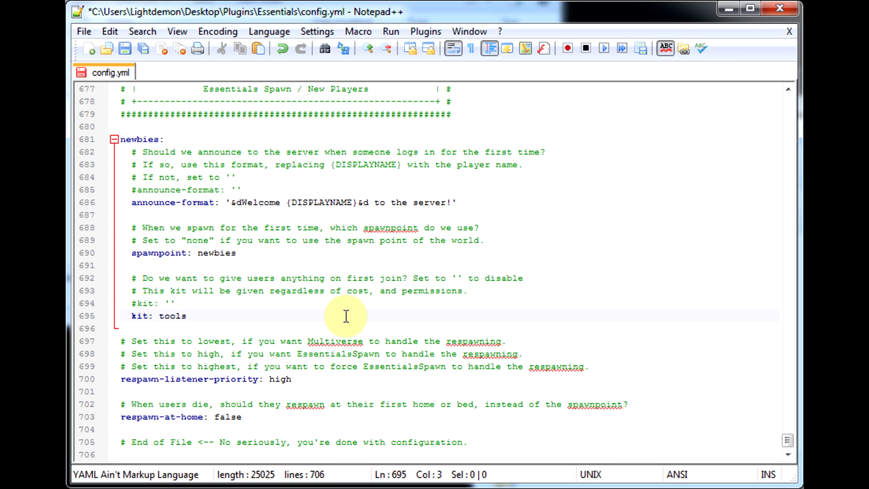
left_click(222, 347)
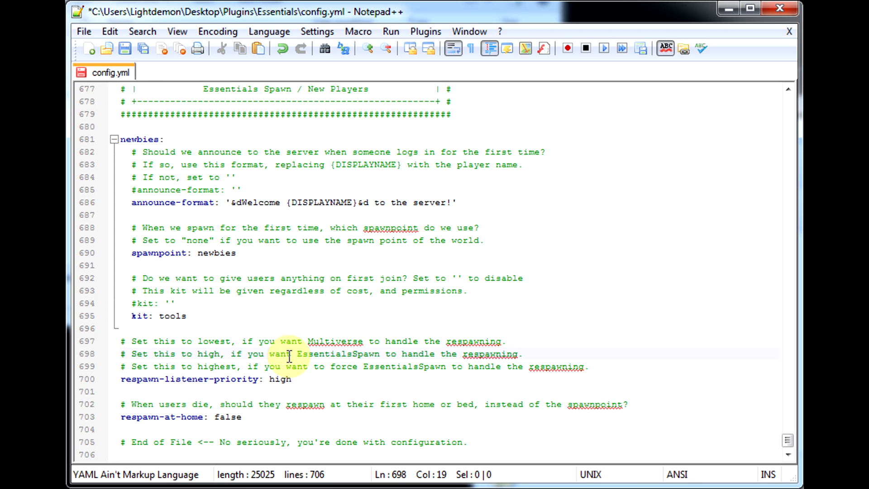